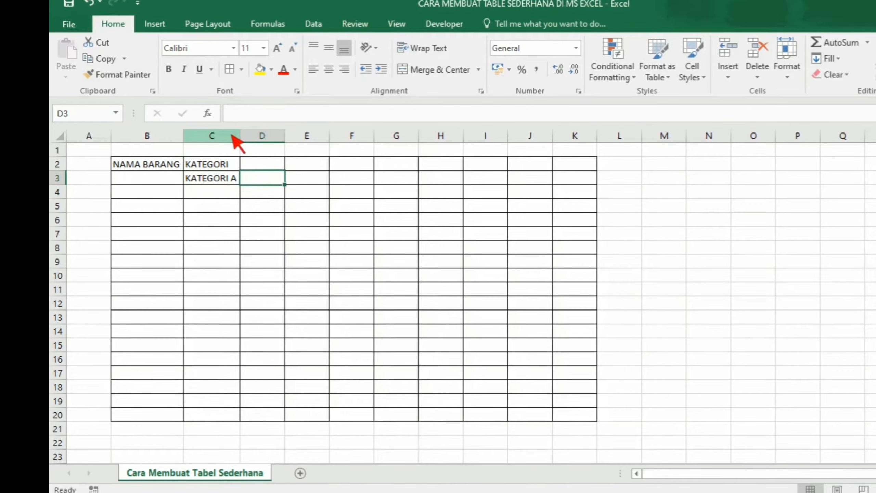
# - Enter KATEGORI B in cell D3 and autofit column D to its contents
pyautogui.write('KATE')
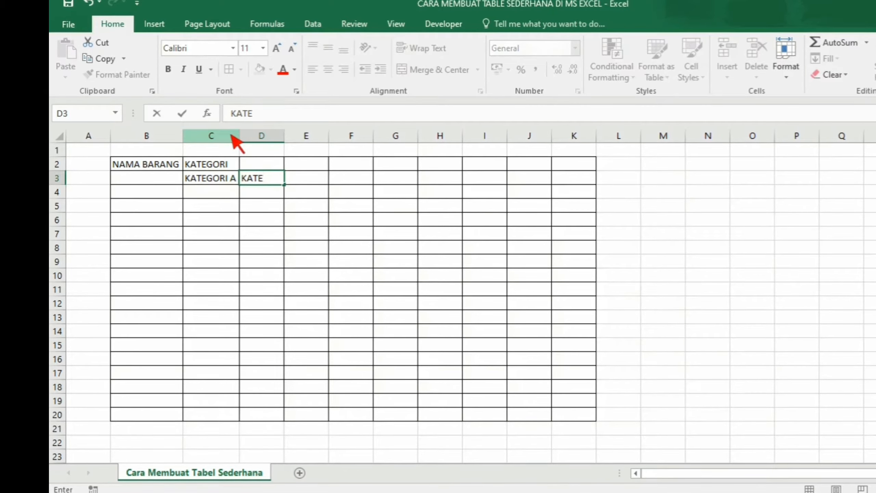
pyautogui.write('G')
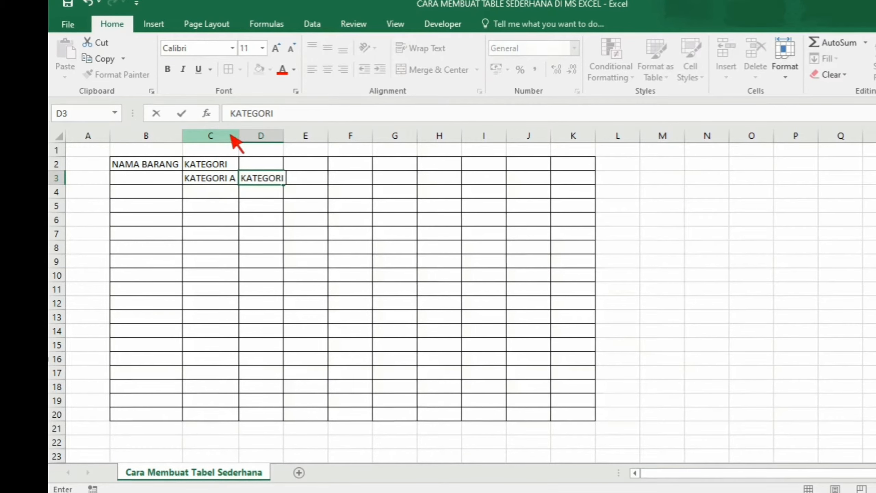
pyautogui.press('Return')
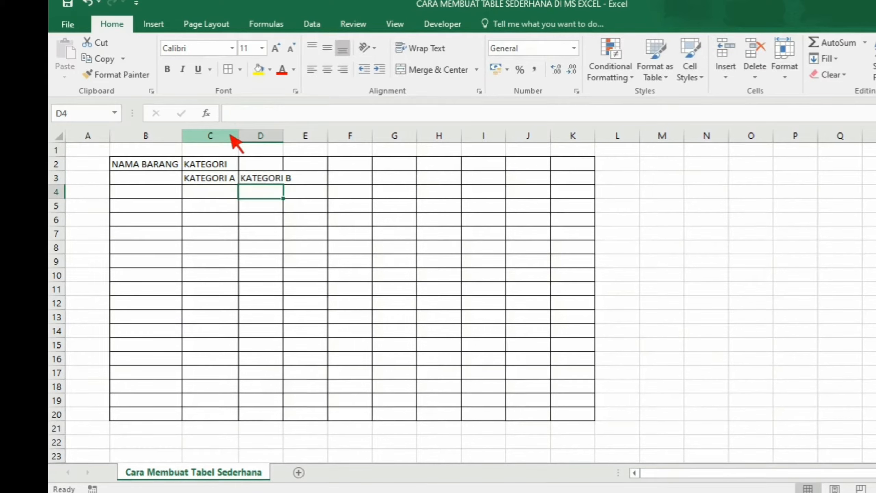
pyautogui.moveTo(281, 140); pyautogui.dragTo(282, 139)
pyautogui.doubleClick(281, 139)
# - Enter the header JUMLAH in cell E2
pyautogui.press('Up')
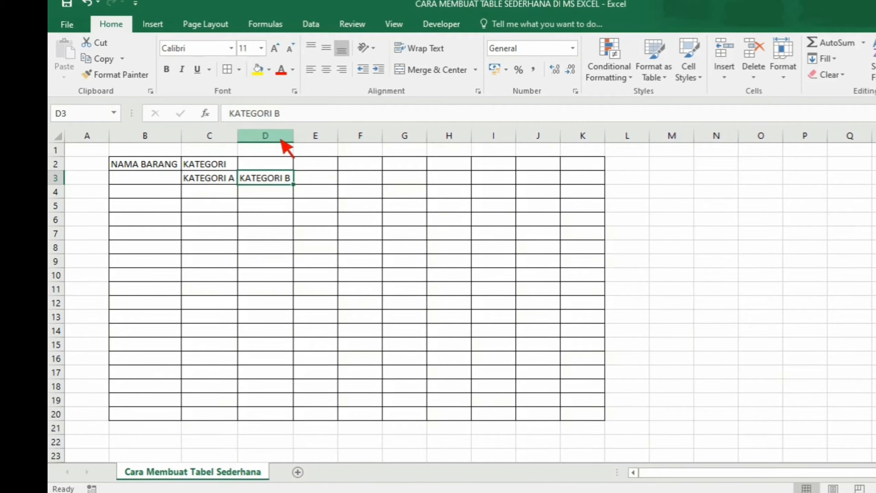
pyautogui.press('Right')
pyautogui.press('Up')
pyautogui.write('JU')
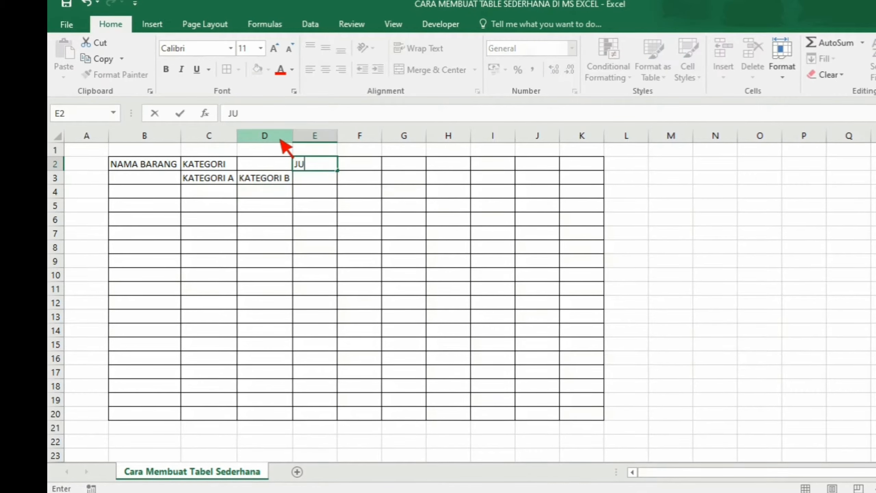
pyautogui.write('MLAH')
pyautogui.press('Return')
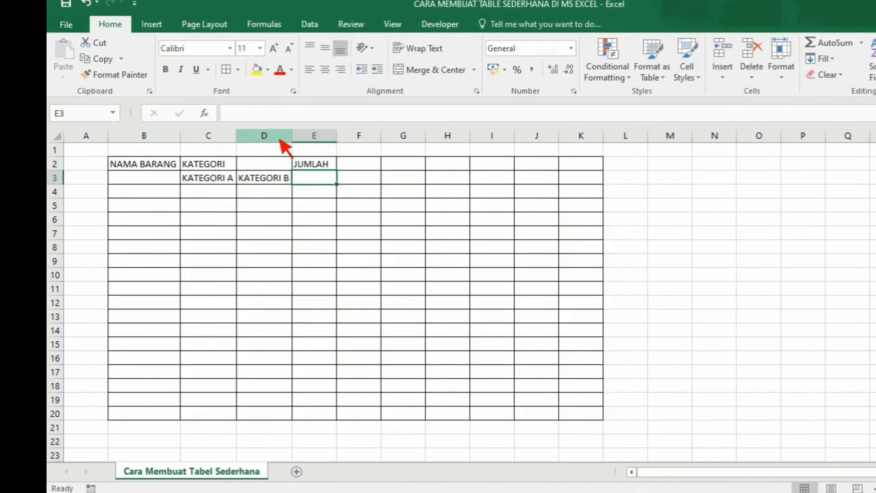
# - Enter QUANTITY in cell E3 and widen column E slightly
pyautogui.write('QUAN')
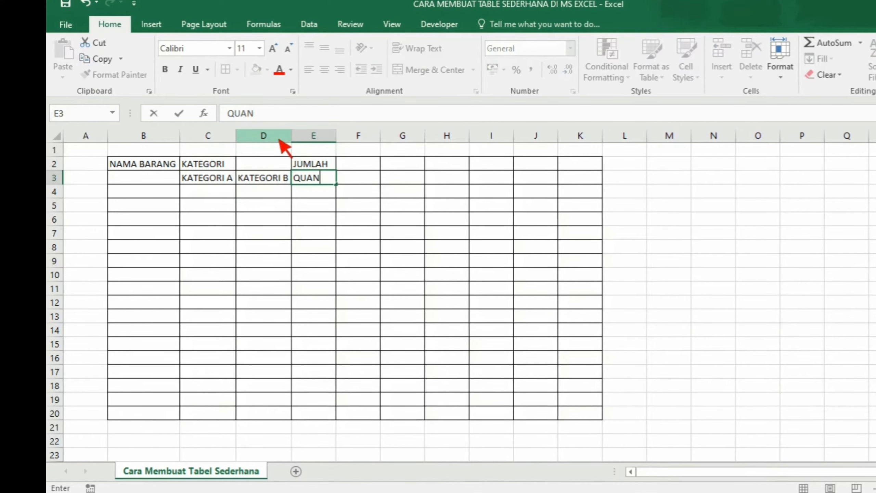
pyautogui.write('TITY')
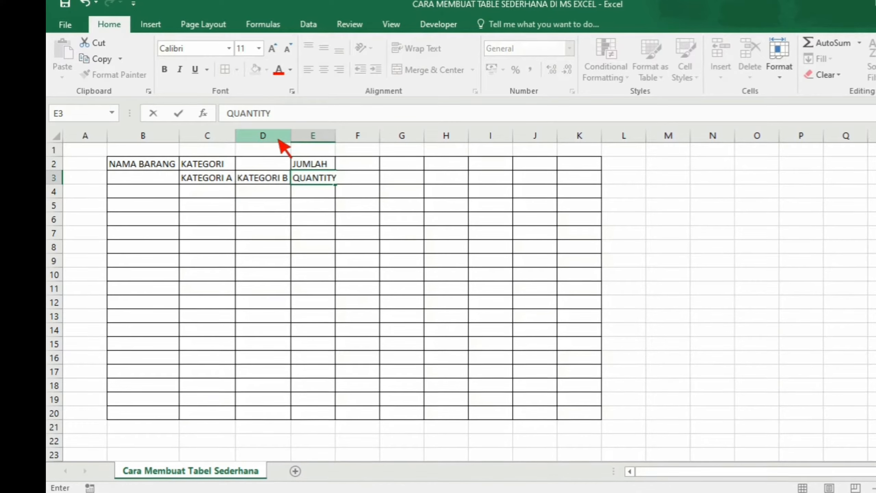
pyautogui.press('Return')
pyautogui.moveTo(335, 138); pyautogui.dragTo(339, 140)
# - Enter SATUAN in cell F3
pyautogui.press('Up')
pyautogui.press('Right')
pyautogui.write('PCS')
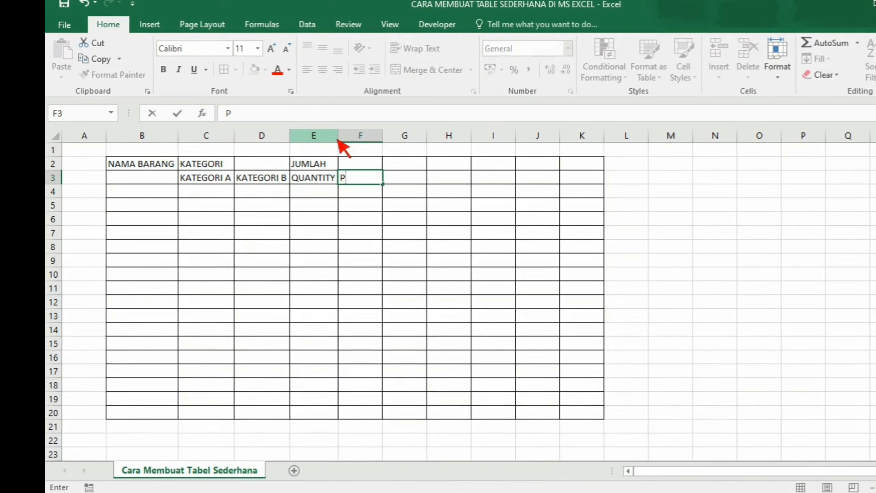
pyautogui.press('BackSpace')
pyautogui.press('BackSpace')
pyautogui.press('BackSpace')
pyautogui.write('SATUAN')
pyautogui.press('Return')
# - Enter the header HARGA in cell G2
pyautogui.press('Right')
pyautogui.press('Up')
pyautogui.press('Up')
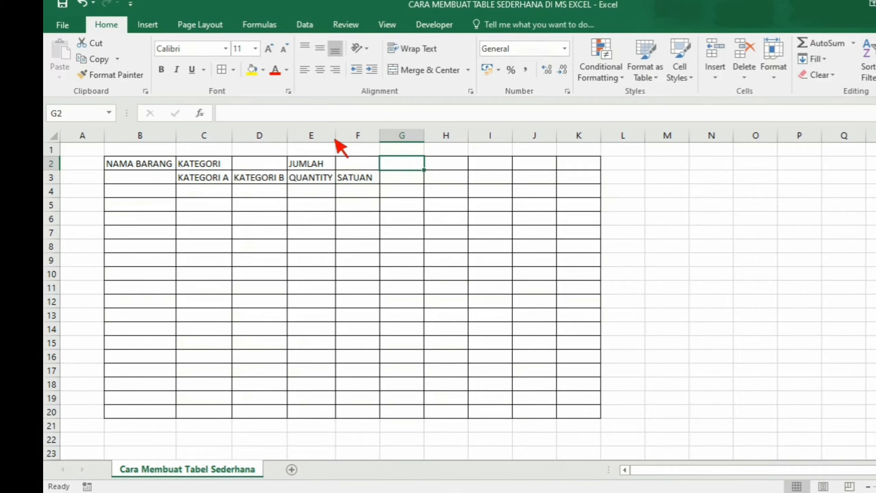
pyautogui.write('HARGA')
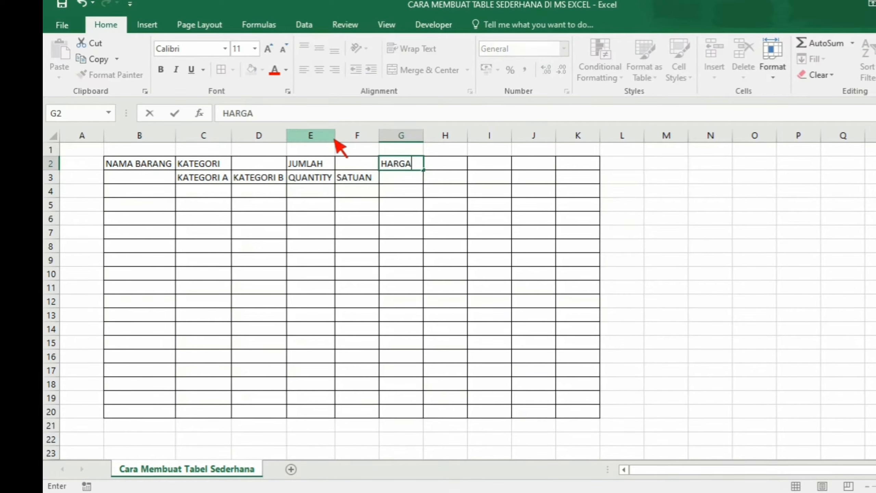
pyautogui.press('Tab')
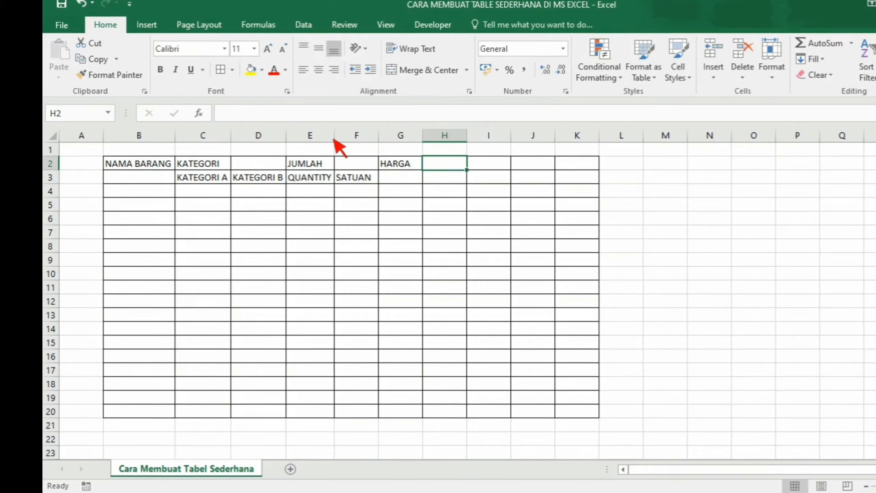
# - Enter the headers PPN in H2 and HARGA NETT in I2
pyautogui.write('PPN')
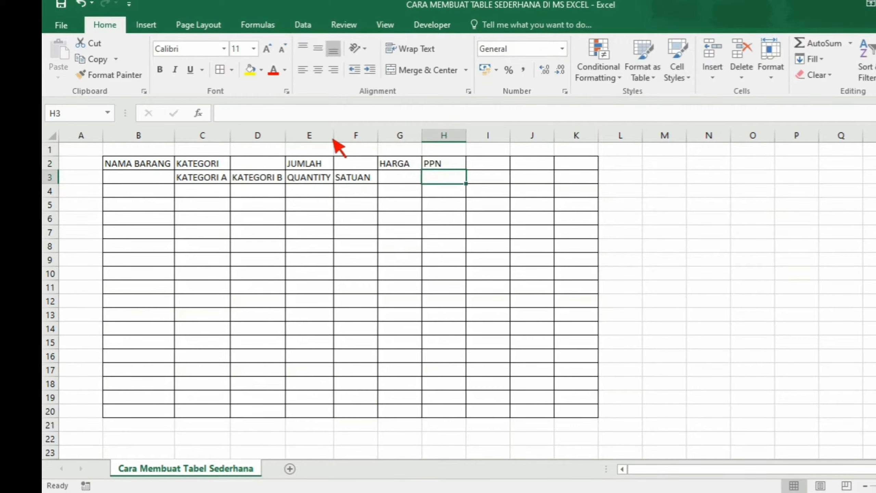
pyautogui.press('Tab')
pyautogui.write('HAR')
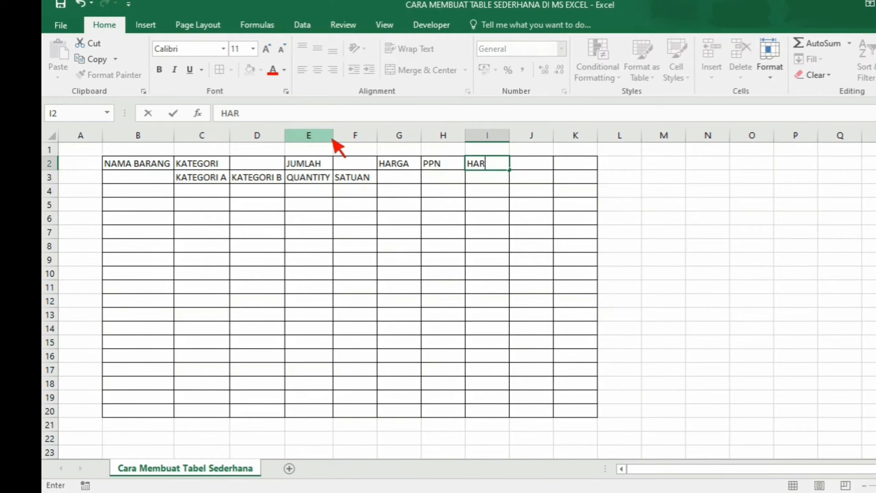
pyautogui.write('GA NE')
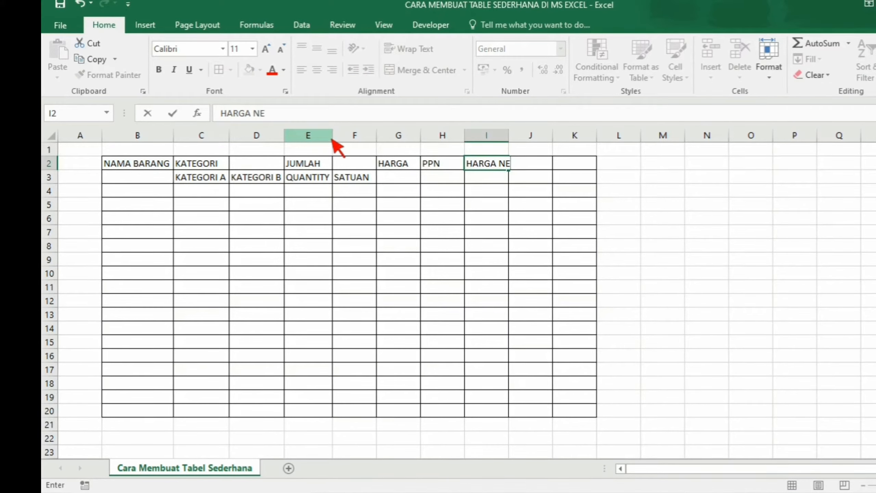
pyautogui.write('TT')
pyautogui.press('Return')
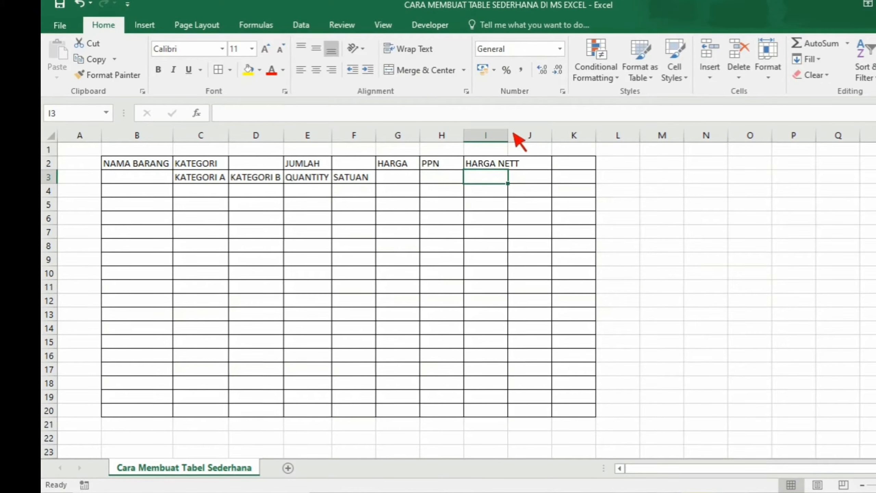
# - Autofit column I and enter the header TOTAL in cell J2
pyautogui.doubleClick(509, 134)
pyautogui.press('Up')
pyautogui.press('Right')
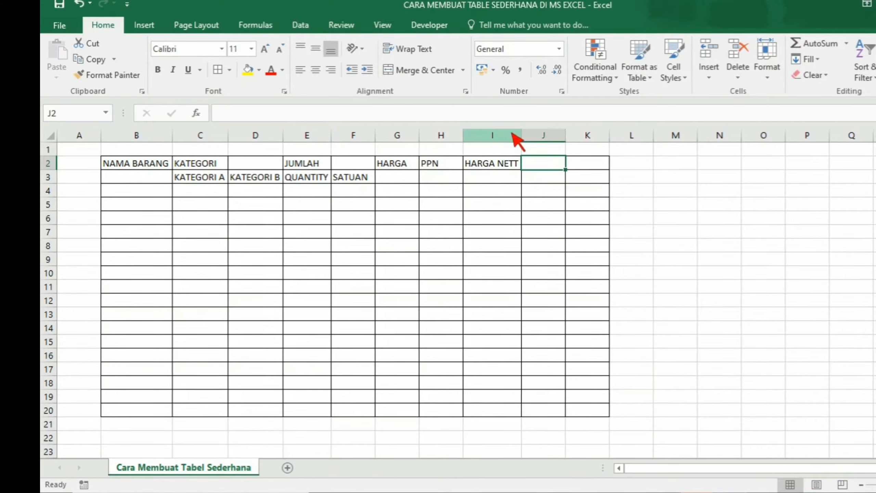
pyautogui.write('TOTAL')
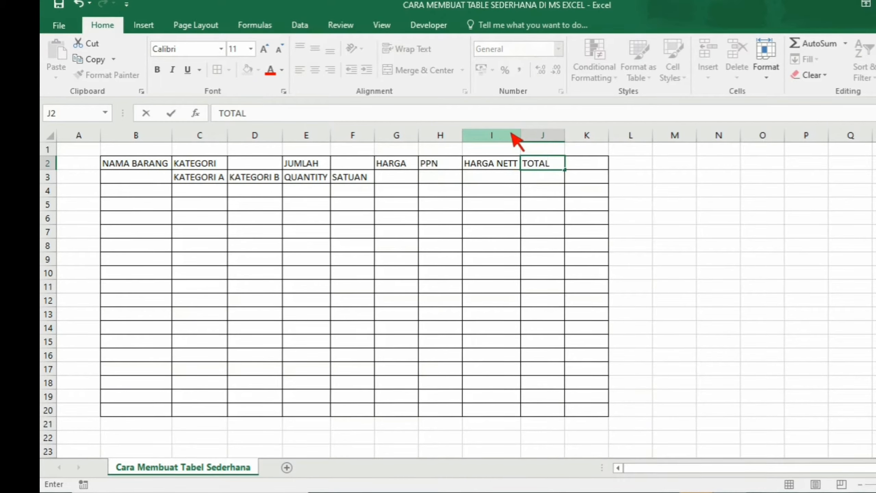
pyautogui.hotkey('ctrl', 'Return')
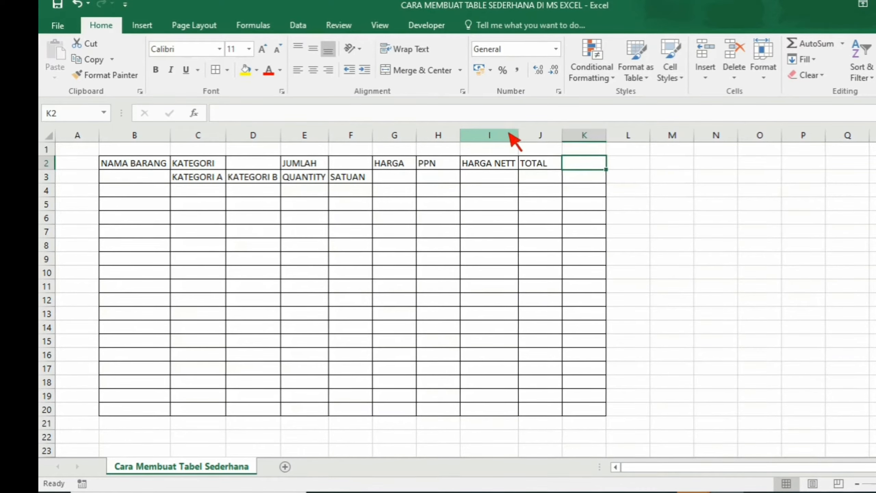
# - Enter the headers PERIODE in K2 and DAN LAIN - LAIN in L2
pyautogui.write('PERIODE')
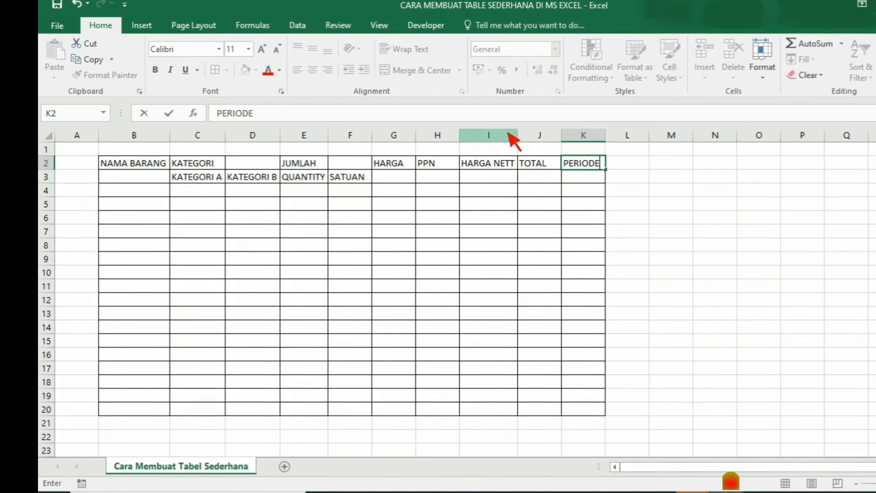
pyautogui.press('Return')
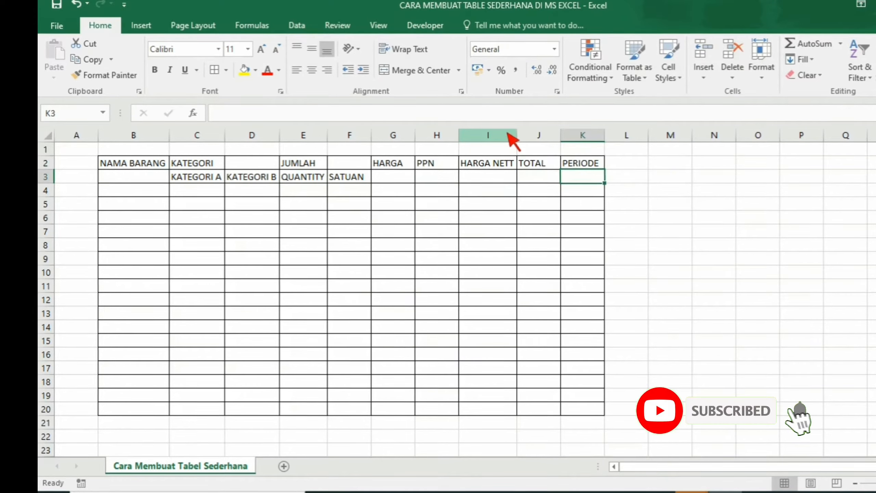
pyautogui.press('Up')
pyautogui.press('Right')
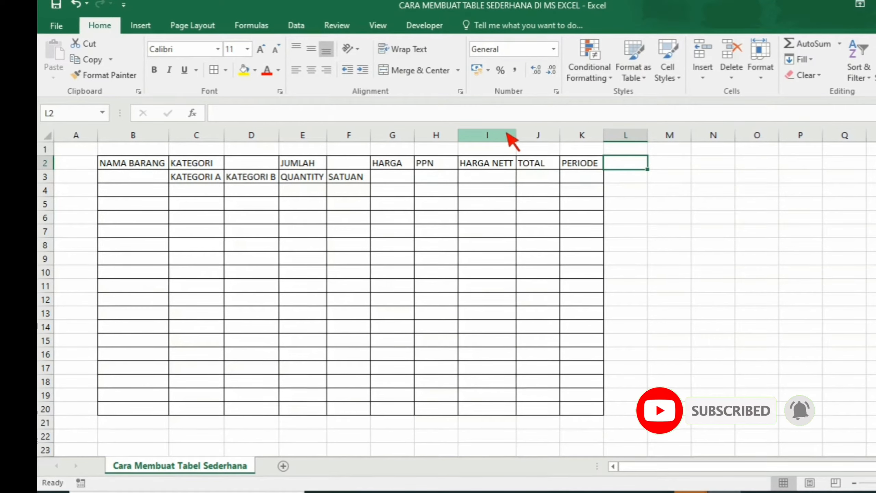
pyautogui.write('DAN ')
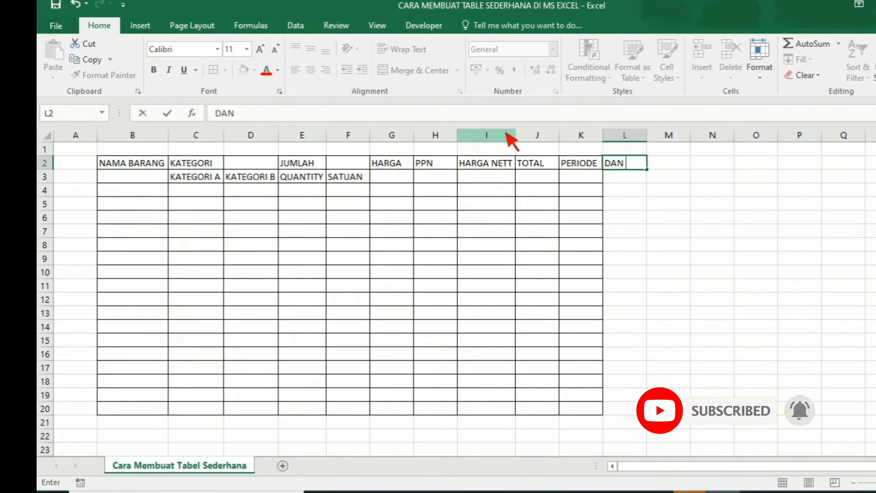
pyautogui.write('LAIN - LAIN')
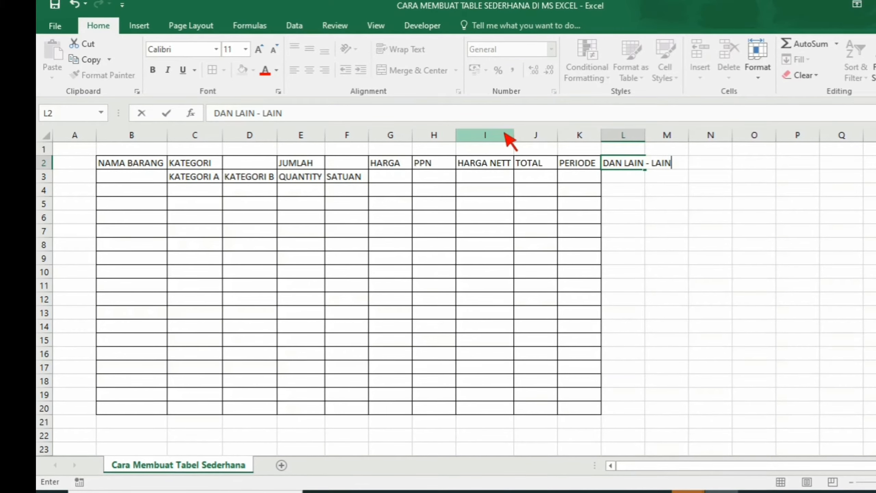
pyautogui.write(' - ;AIN')
pyautogui.press('Return')
# - Apply cell borders to L2:L20 and autofit column L
pyautogui.hotkey('shift', 'Down')
pyautogui.hotkey('shift', 'Down')
pyautogui.hotkey('shift', 'Down')
pyautogui.hotkey('shift', 'Down')
pyautogui.hotkey('shift', 'Down')
pyautogui.hotkey('shift', 'Down')
pyautogui.hotkey('shift', 'Down')
pyautogui.hotkey('shift', 'Down')
pyautogui.hotkey('shift', 'Down')
pyautogui.hotkey('shift', 'Down')
pyautogui.hotkey('shift', 'Down')
pyautogui.hotkey('shift', 'Down')
pyautogui.hotkey('shift', 'Down')
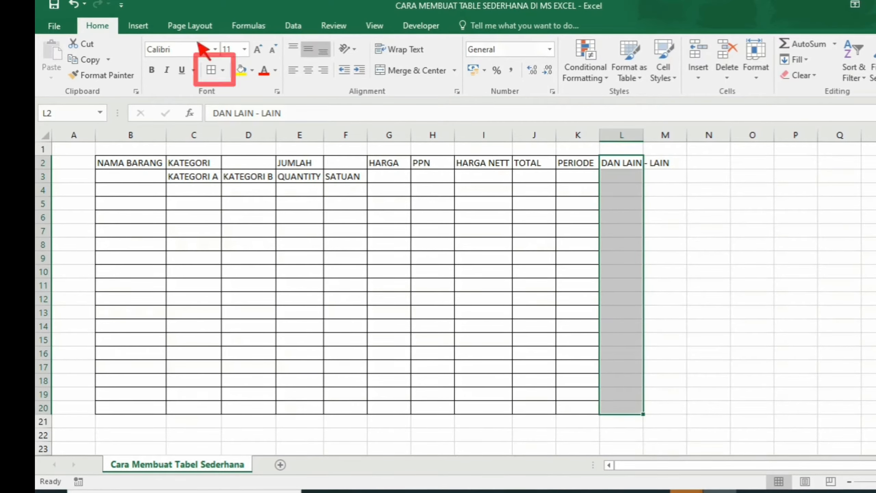
pyautogui.click(211, 70)
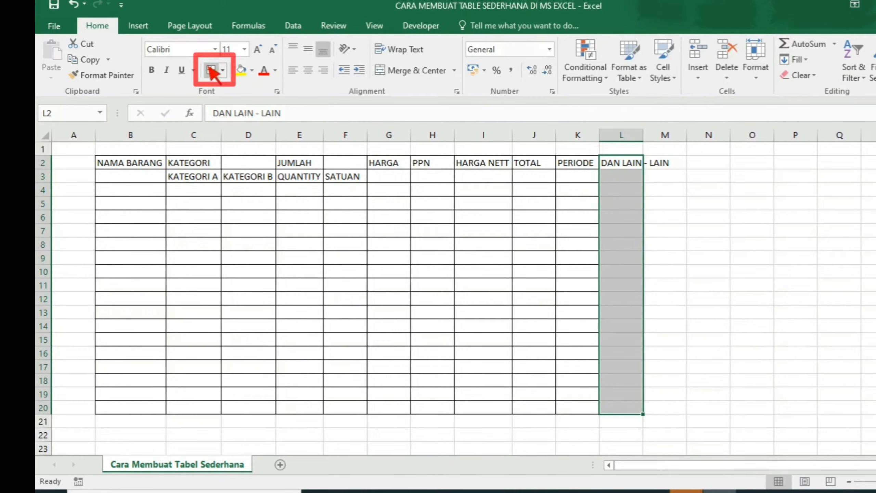
pyautogui.doubleClick(643, 138)
# - Center and bold the header range B2:L3
pyautogui.click(157, 162)
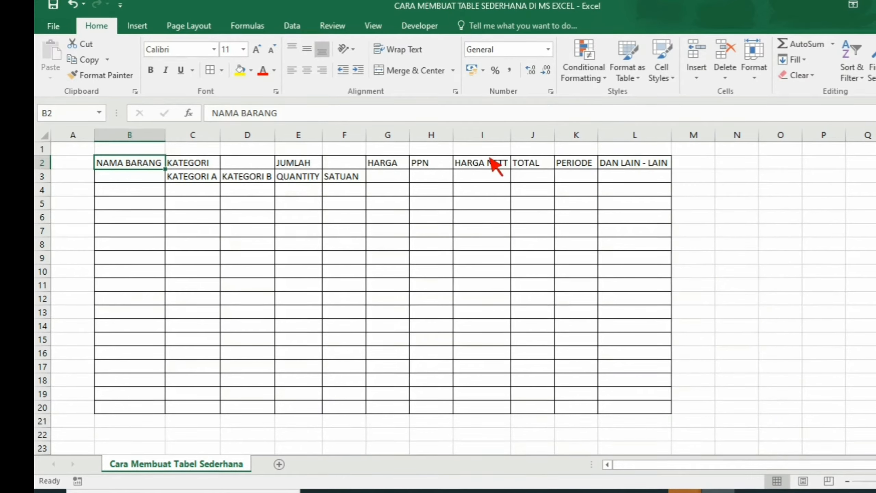
pyautogui.hotkey('shift', 'Right')
pyautogui.hotkey('shift', 'Right')
pyautogui.hotkey('shift', 'Right')
pyautogui.hotkey('shift', 'Right')
pyautogui.hotkey('shift', 'Right')
pyautogui.hotkey('shift', 'Right')
pyautogui.hotkey('shift', 'Right')
pyautogui.hotkey('shift', 'Right')
pyautogui.hotkey('shift', 'Right')
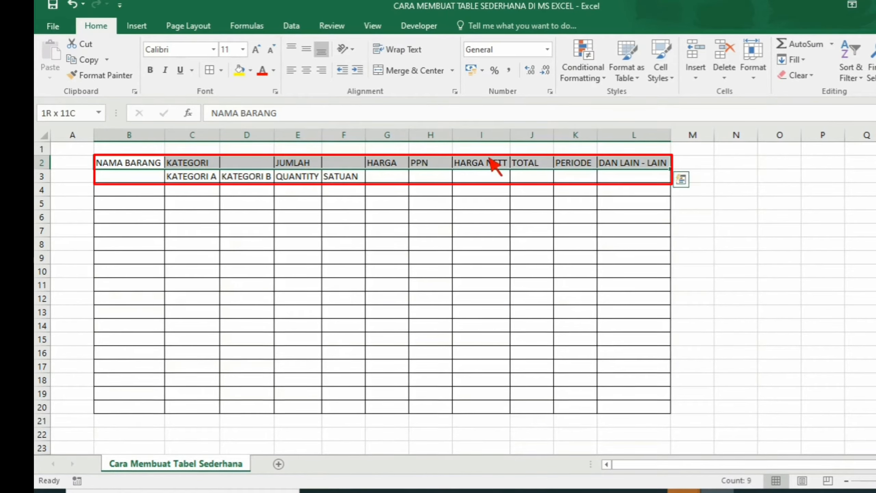
pyautogui.hotkey('shift', 'Down')
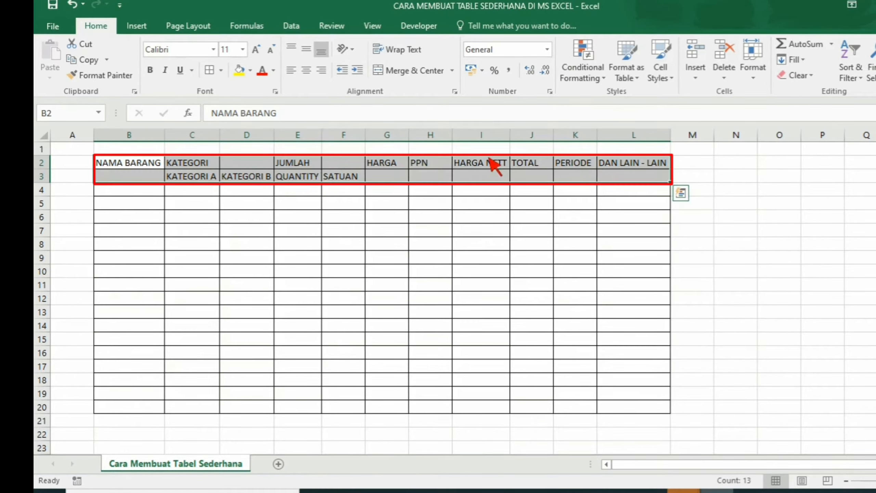
pyautogui.click(305, 71)
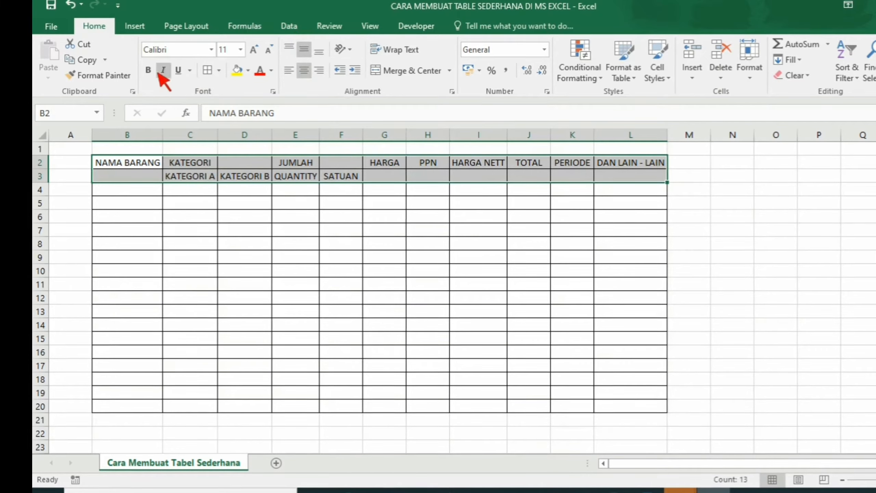
pyautogui.click(151, 71)
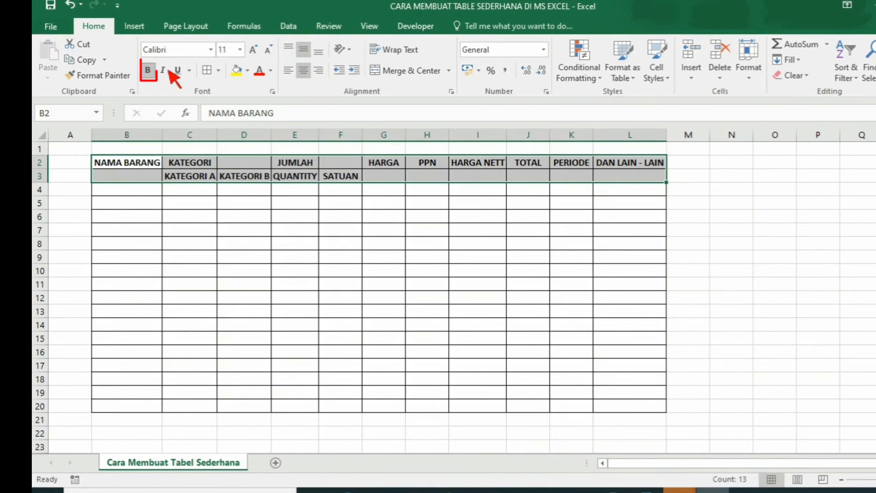
# - Apply a thick outside border to the header range B2:L3
pyautogui.click(218, 71)
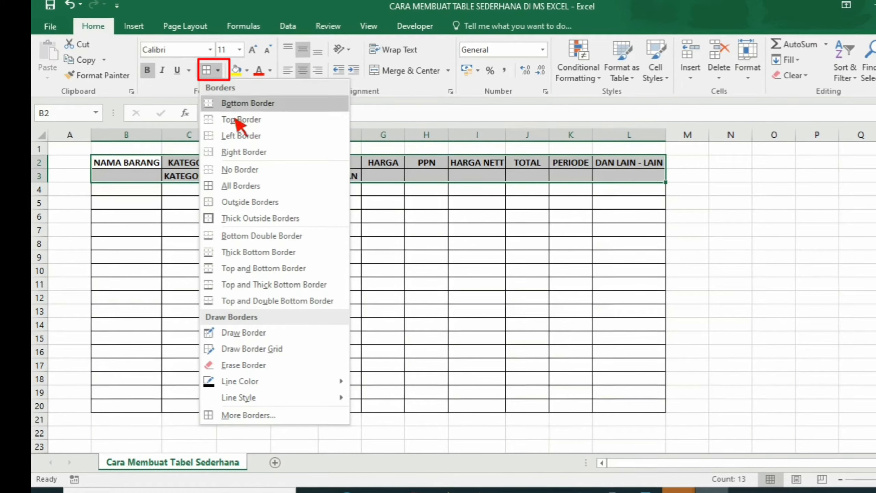
pyautogui.click(250, 218)
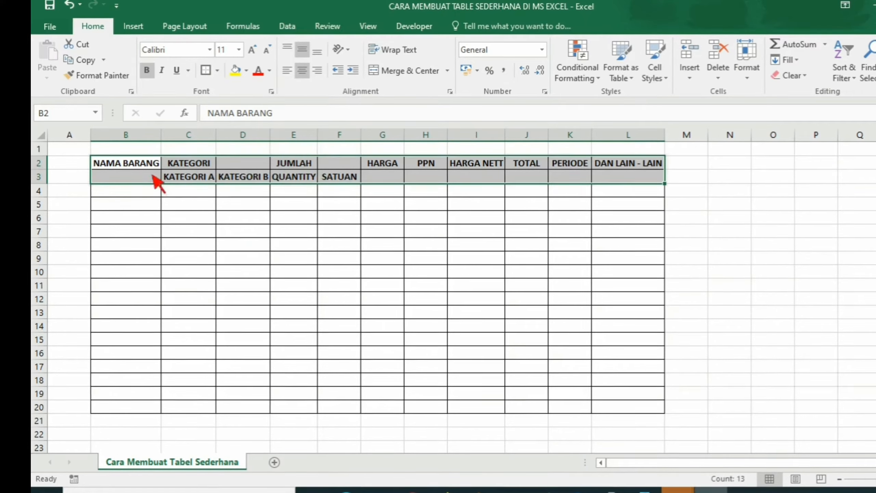
# - Merge and center cells B2:B3 holding NAMA BARANG
pyautogui.click(147, 166)
pyautogui.hotkey('shift', 'Down')
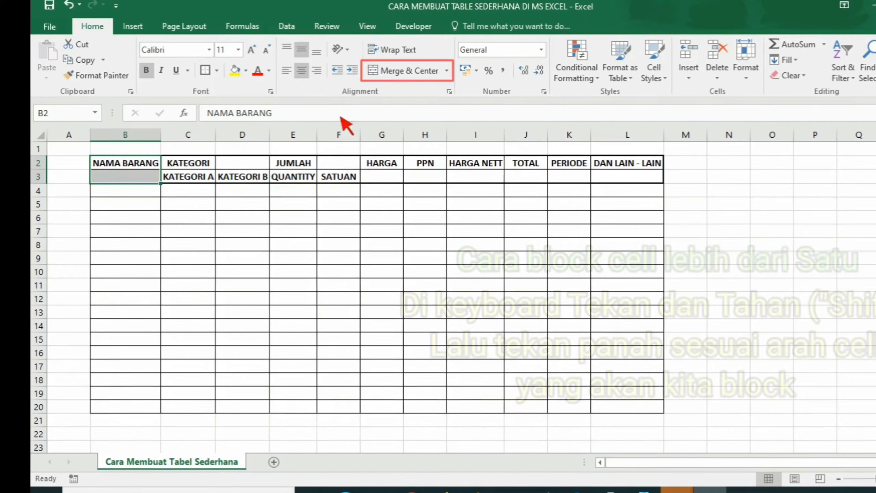
pyautogui.click(376, 74)
pyautogui.press('Right')
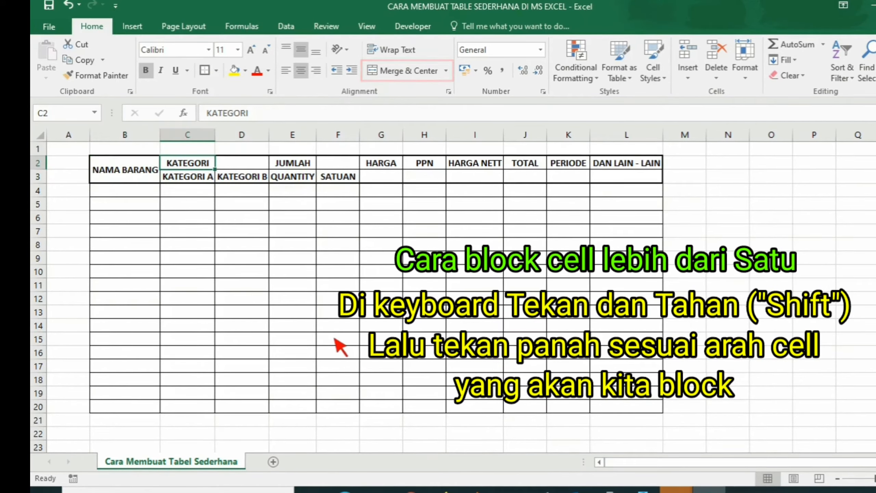
# - Merge and center KATEGORI across C2:D2 and JUMLAH across E2:F2
pyautogui.hotkey('shift', 'Right')
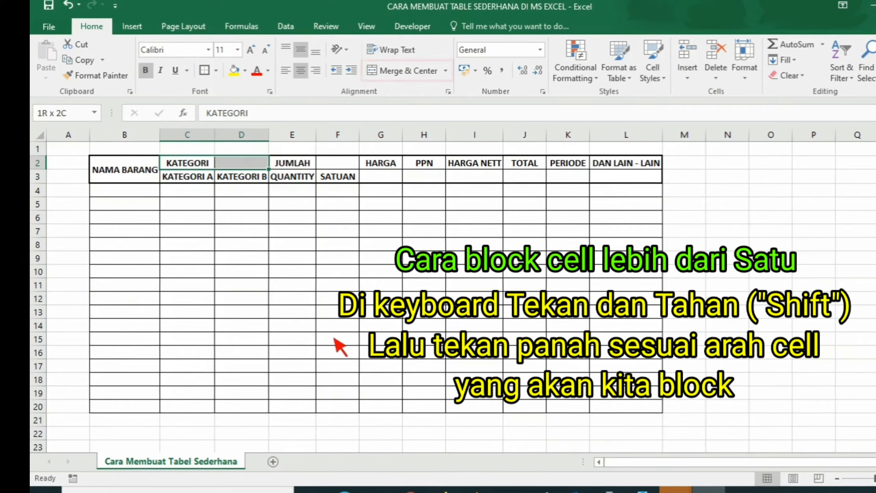
pyautogui.click(396, 77)
pyautogui.press('Right')
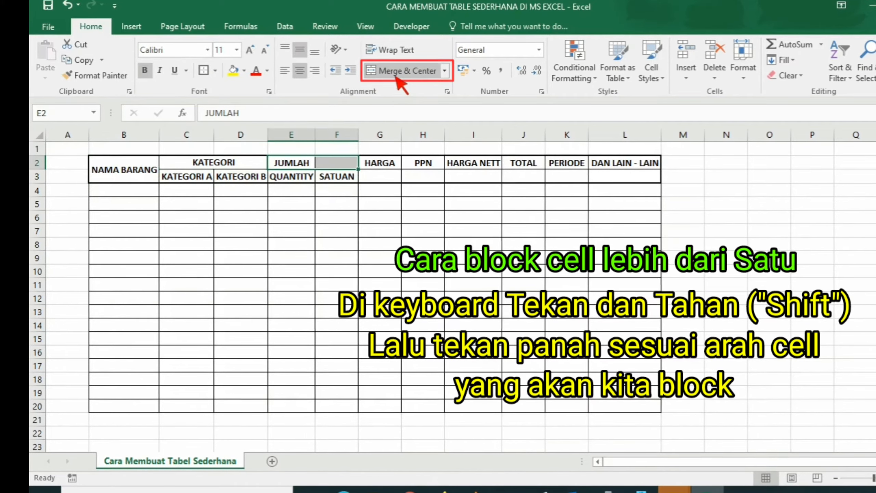
pyautogui.click(396, 76)
# - Merge and center the HARGA, PPN and HARGA NETT headers vertically across rows 2 and 3
pyautogui.press('Right')
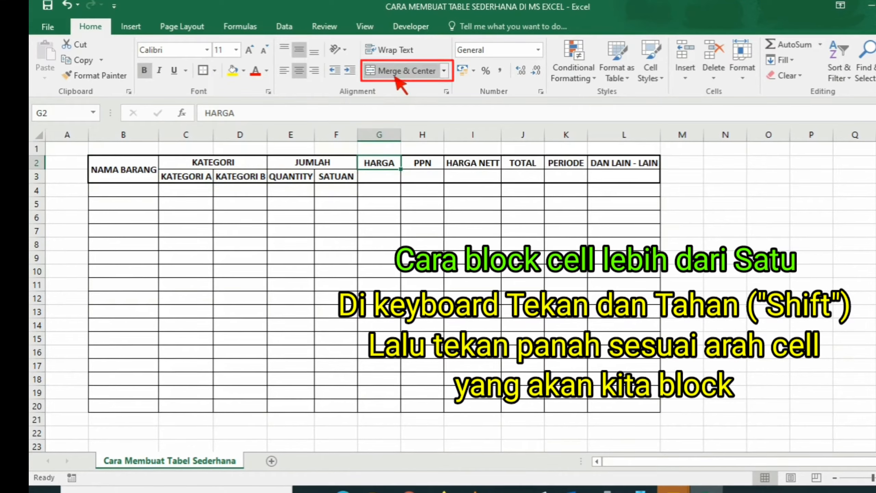
pyautogui.hotkey('shift', 'Down')
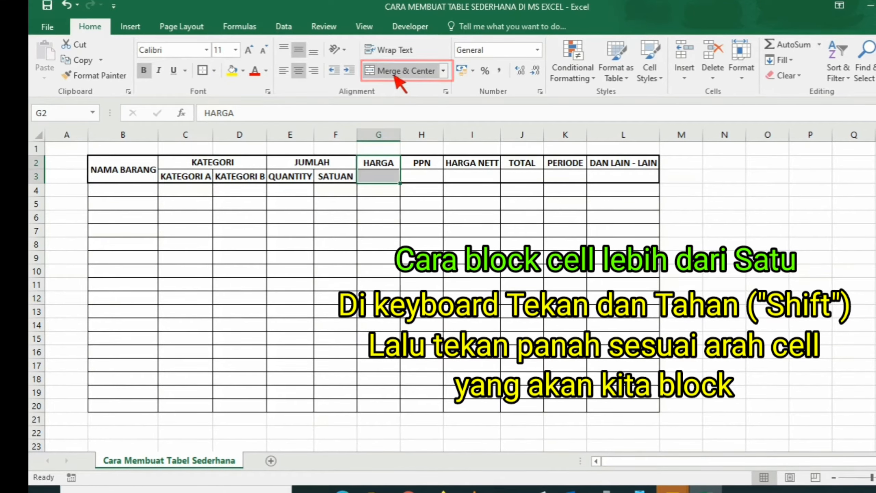
pyautogui.press('Right')
pyautogui.hotkey('shift', 'Down')
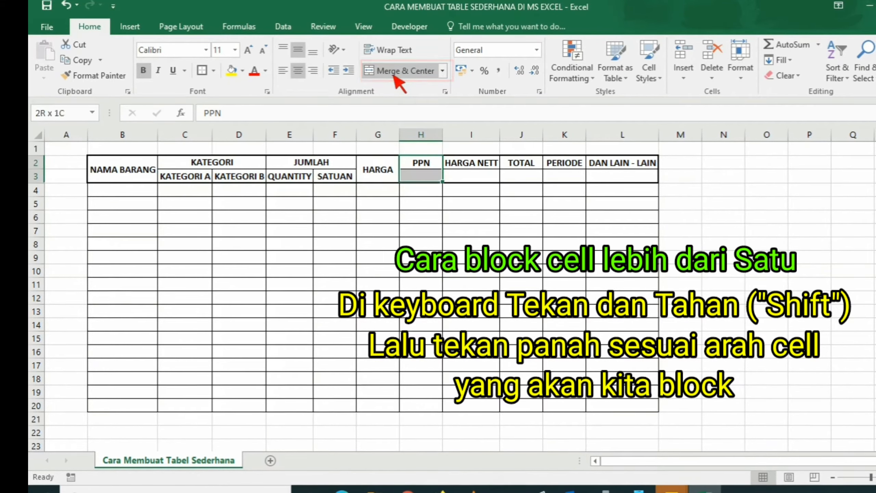
pyautogui.press('Right')
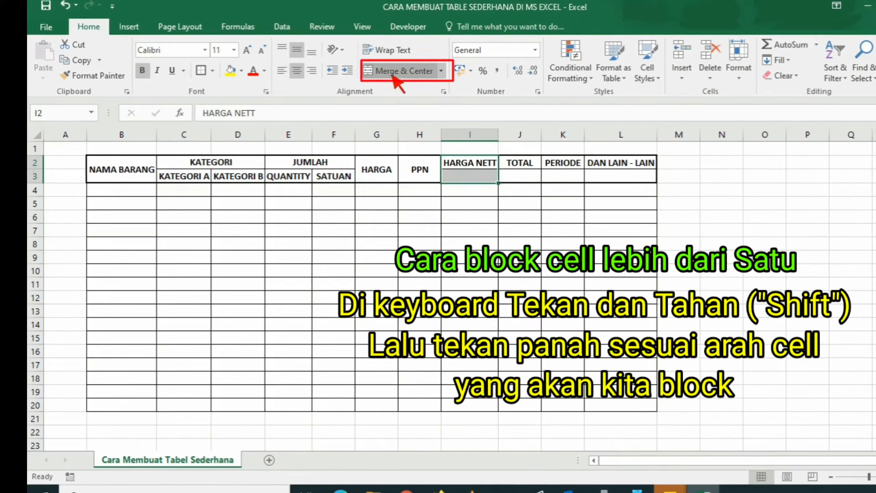
pyautogui.click(393, 76)
pyautogui.press('Right')
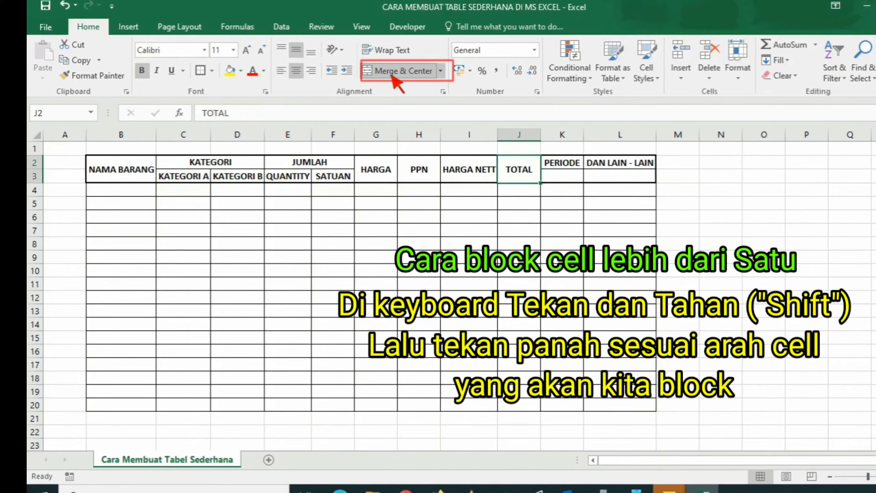
# - Merge and center the TOTAL, PERIODE and DAN LAIN - LAIN headers vertically across rows 2 and 3
pyautogui.press('Right')
pyautogui.press('Up')
pyautogui.press('Down')
pyautogui.hotkey('shift', 'Down')
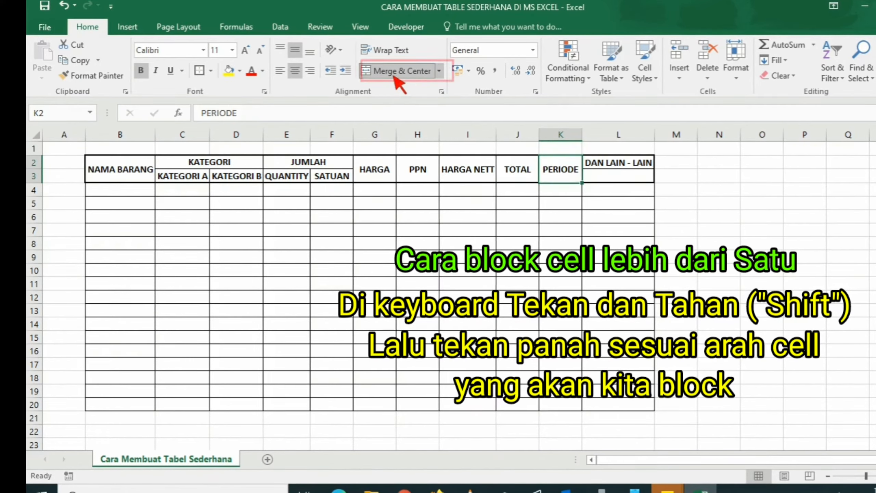
pyautogui.press('Right')
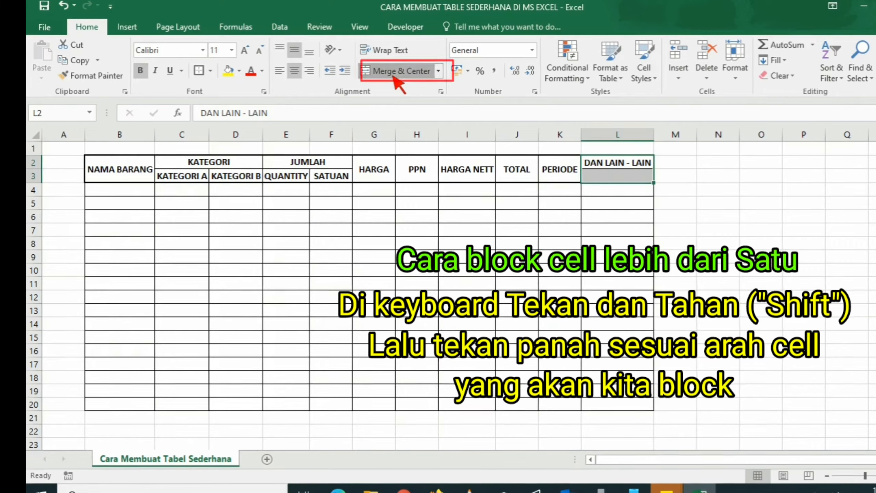
pyautogui.click(393, 76)
# - Enter INDOMIE in cell B4 under NAMA BARANG
pyautogui.press('Left')
pyautogui.press('Left')
pyautogui.press('Left')
pyautogui.press('Left')
pyautogui.press('Left')
pyautogui.press('Left')
pyautogui.press('Left')
pyautogui.press('Left')
pyautogui.press('Left')
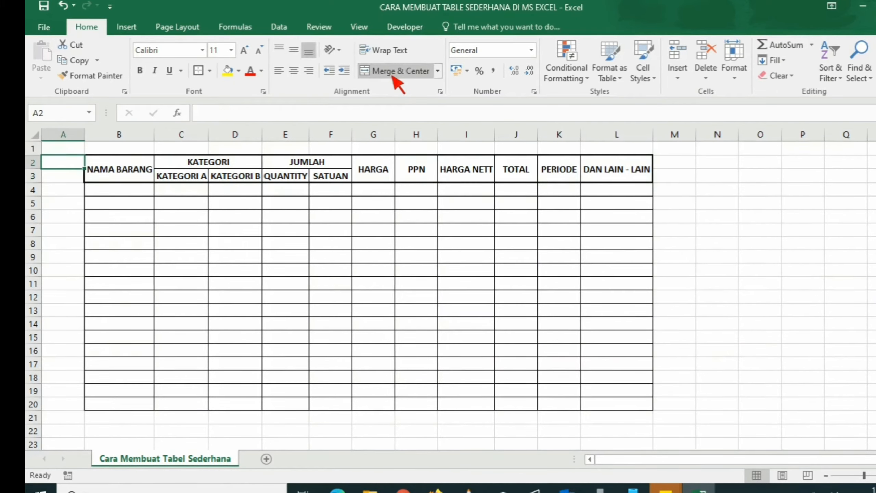
pyautogui.press('Right')
pyautogui.press('Right')
pyautogui.press('Down')
pyautogui.press('Down')
pyautogui.press('Left')
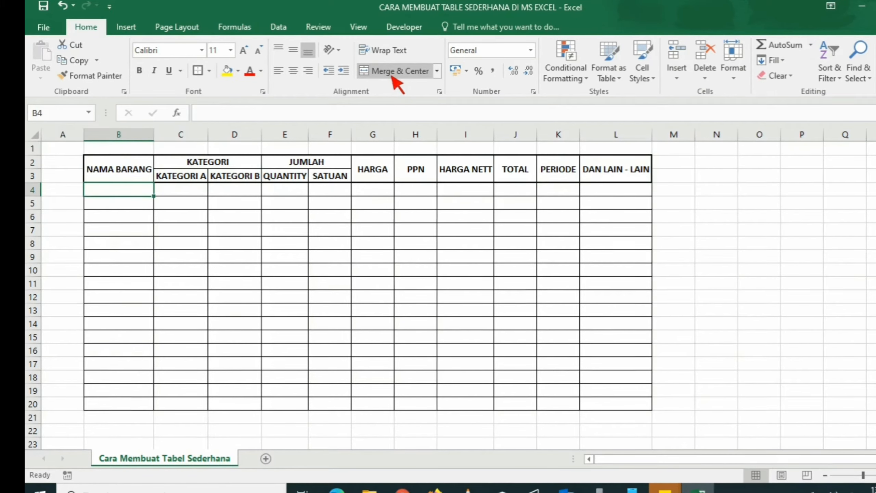
pyautogui.write('INDO')
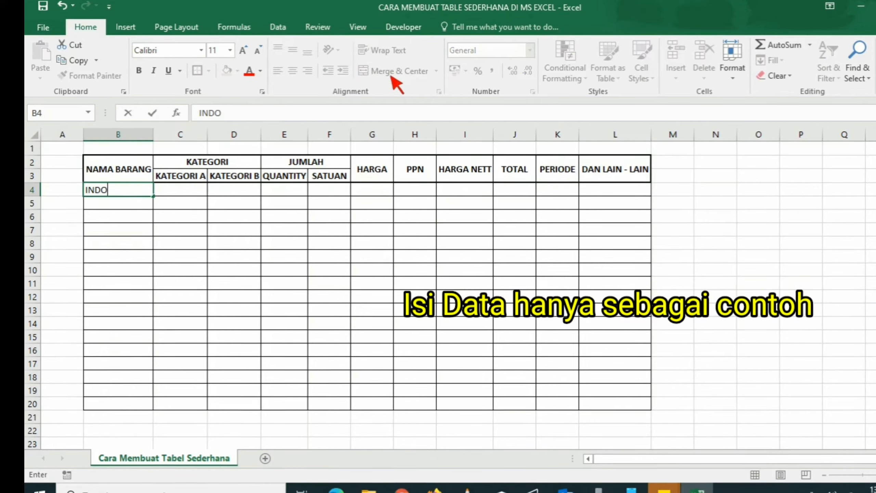
pyautogui.write('MIE')
pyautogui.press('Return')
# - Enter GORENG in cell C4 under KATEGORI A
pyautogui.press('Up')
pyautogui.press('Right')
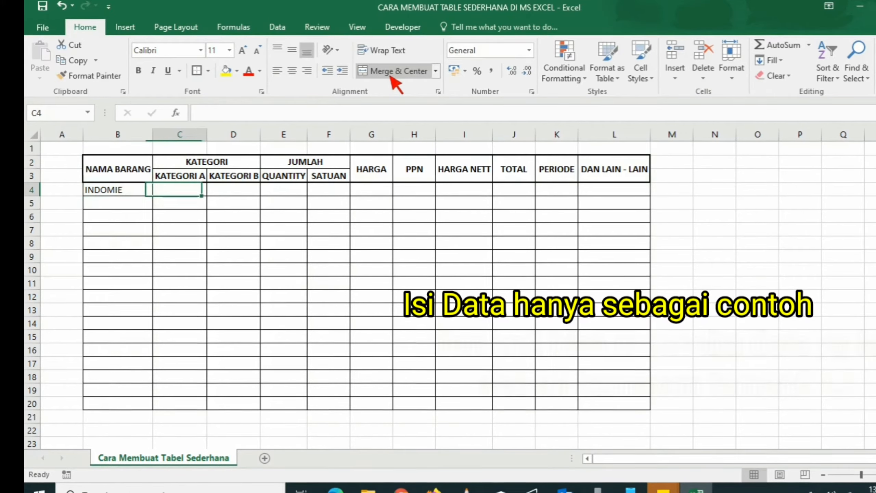
pyautogui.write('GORE')
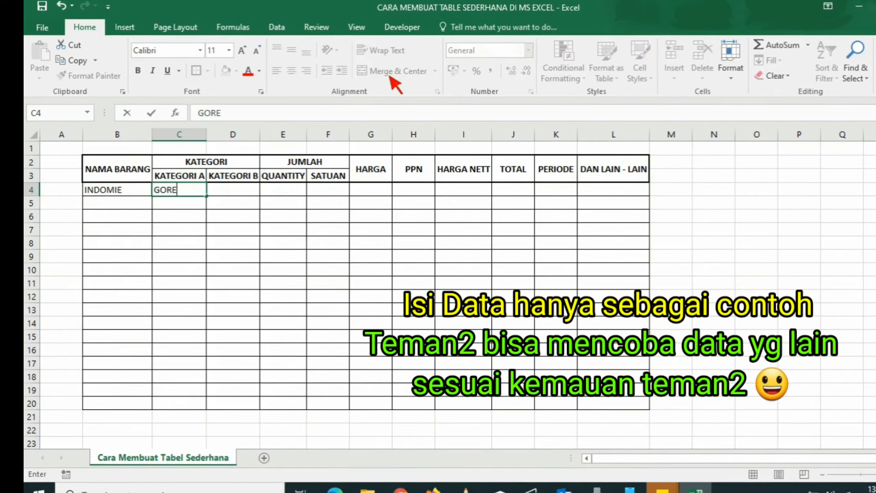
pyautogui.press('BackSpace')
pyautogui.press('BackSpace')
pyautogui.press('BackSpace')
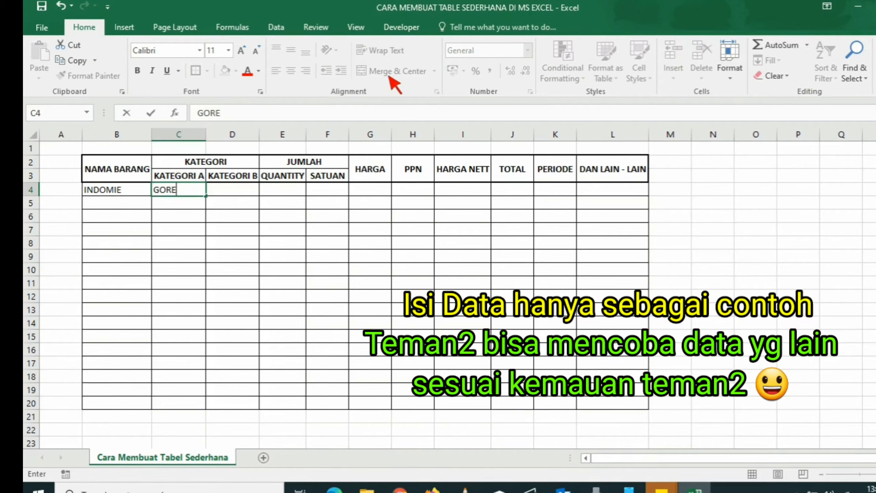
pyautogui.hotkey('ctrl', 'Return')
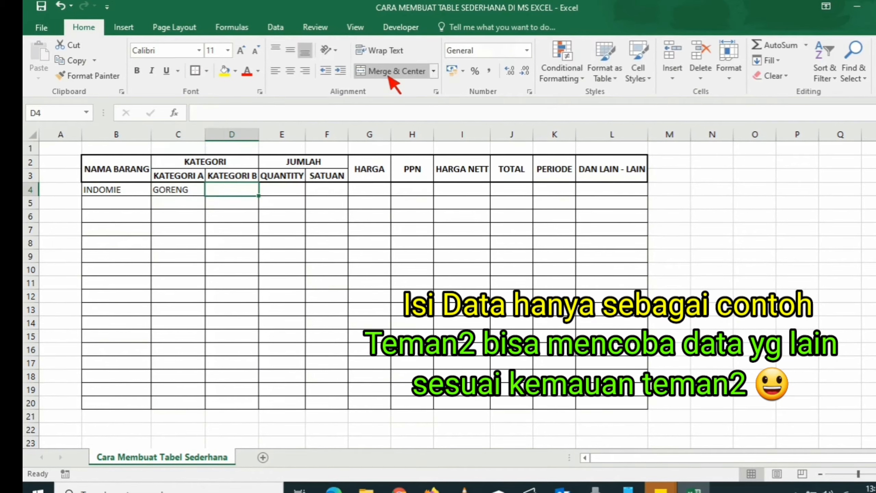
# - Fill D4:F4 with REBUS, quantity 5 and unit PCS
pyautogui.write('REBUS')
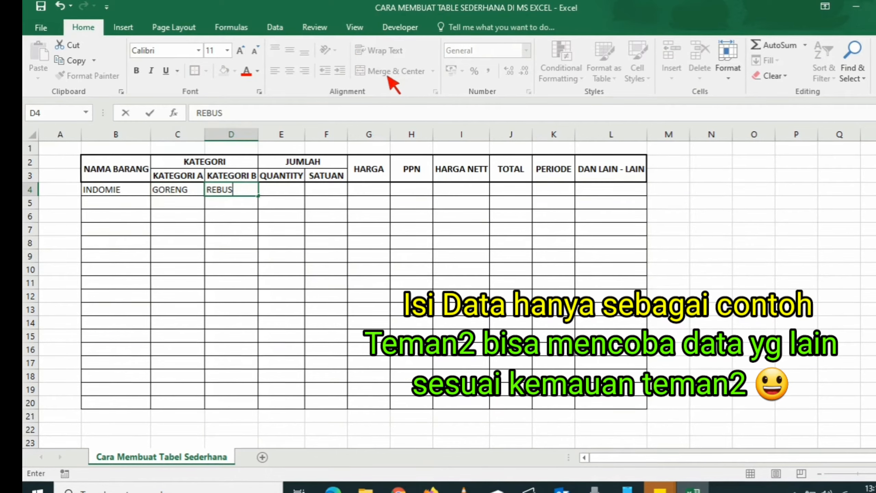
pyautogui.press('Return')
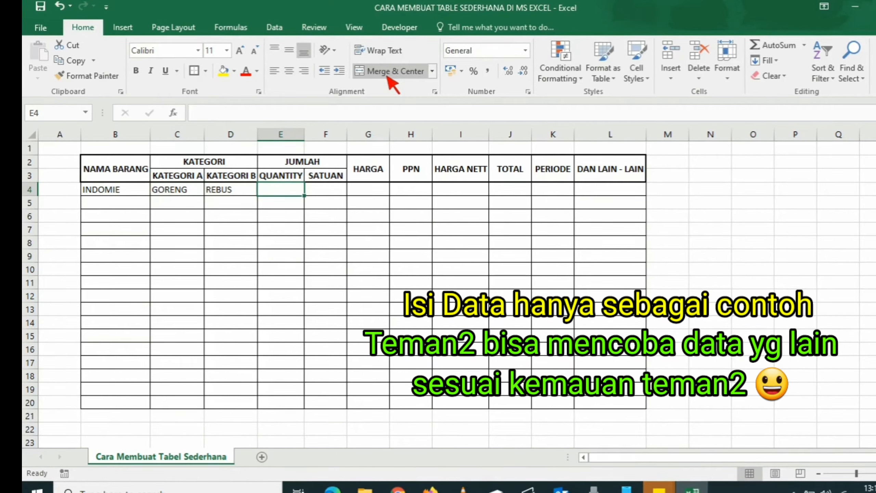
pyautogui.write('5')
pyautogui.press('Tab')
pyautogui.write('P')
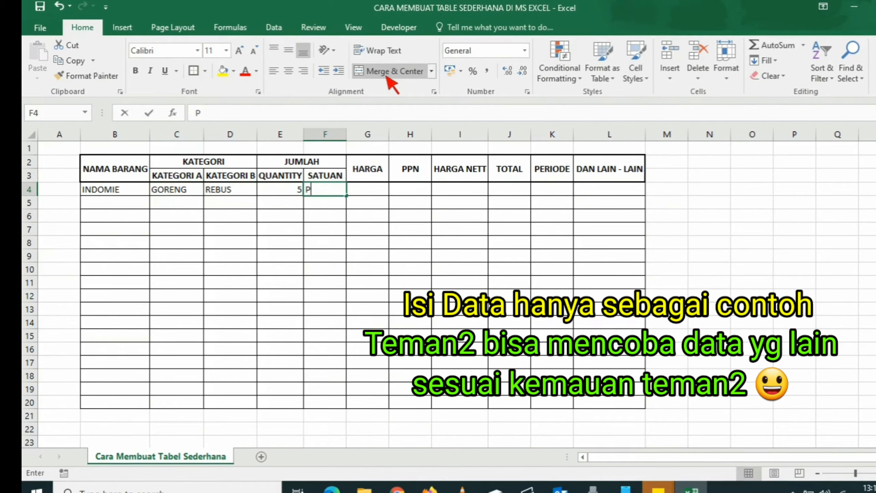
pyautogui.write('CS')
pyautogui.press('Tab')
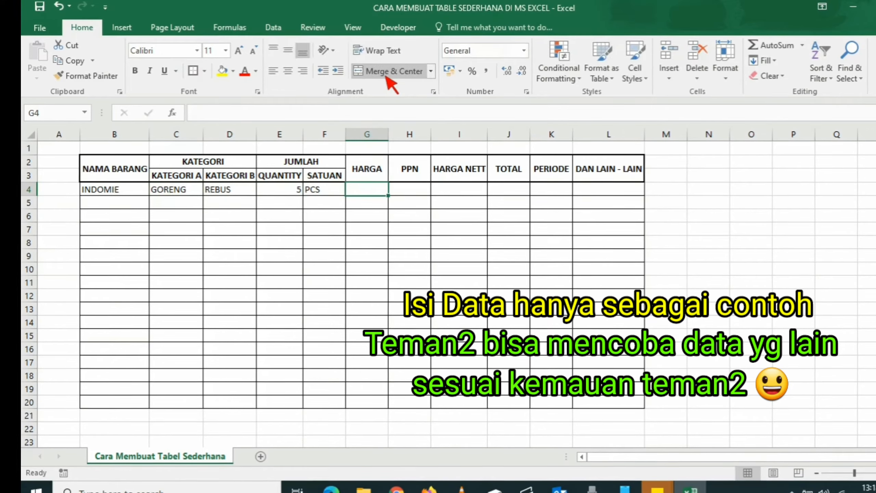
# - Enter 3500 as HARGA in G4 and 350 as PPN in H4
pyautogui.write('3500')
pyautogui.press('Tab')
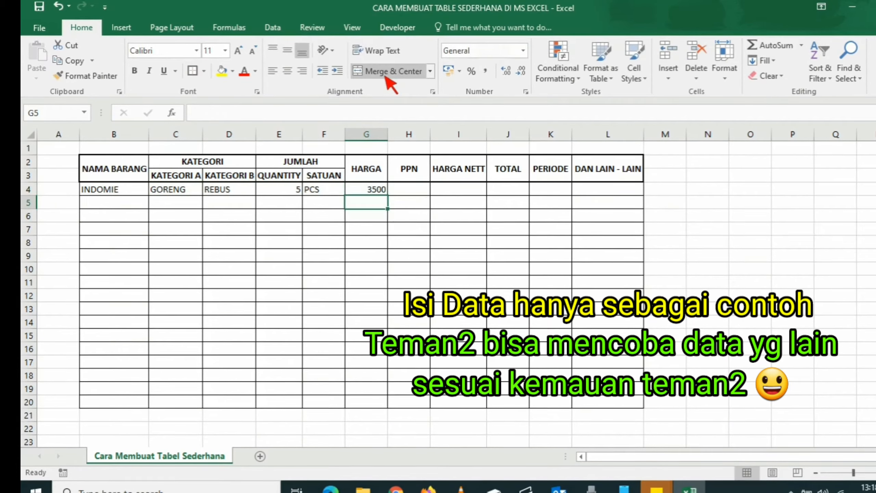
pyautogui.write('350')
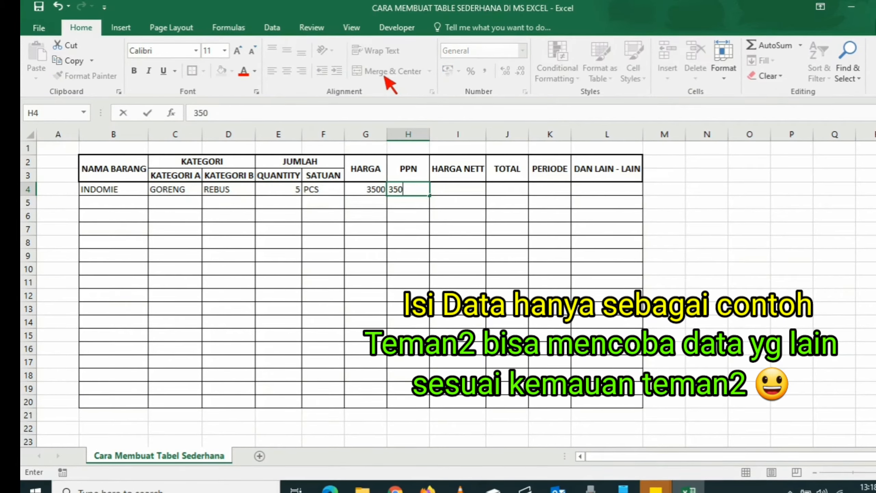
pyautogui.press('Tab')
# - Enter the formula =H4*H4 in HARGA NETT cell I4
pyautogui.write('=')
pyautogui.press('Left')
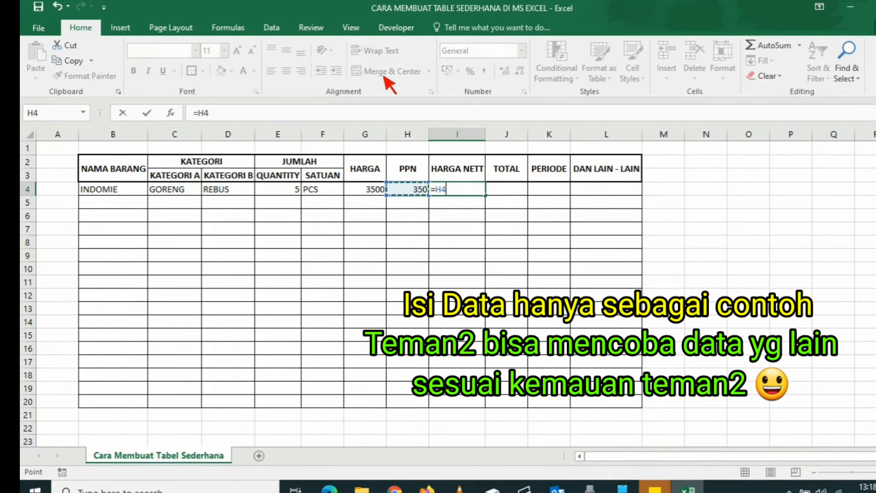
pyautogui.write('*')
pyautogui.press('Left')
pyautogui.press('Left')
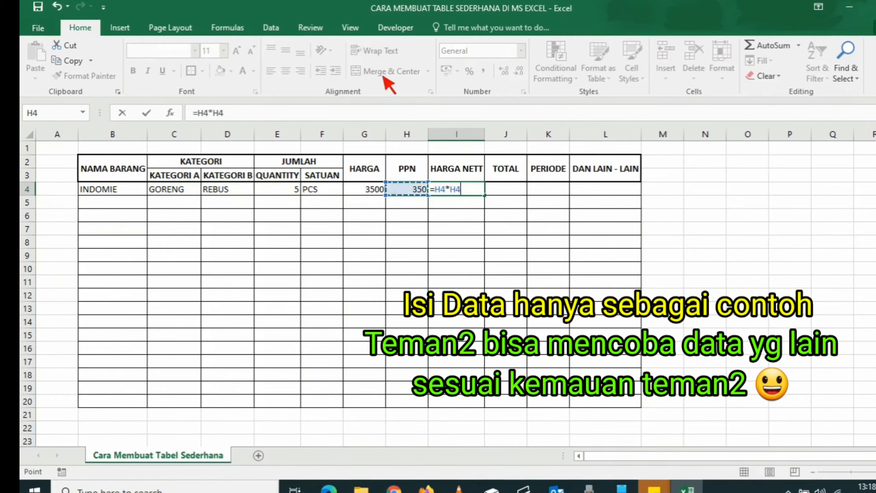
pyautogui.press('Return')
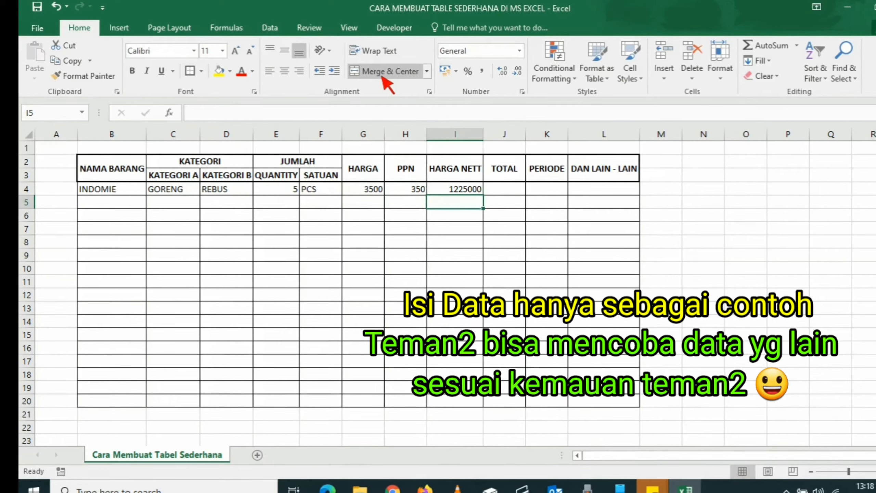
# - Replace the HARGA NETT formula in I4 with =H4+G4, adding PPN to HARGA
pyautogui.press('Up')
pyautogui.write('=')
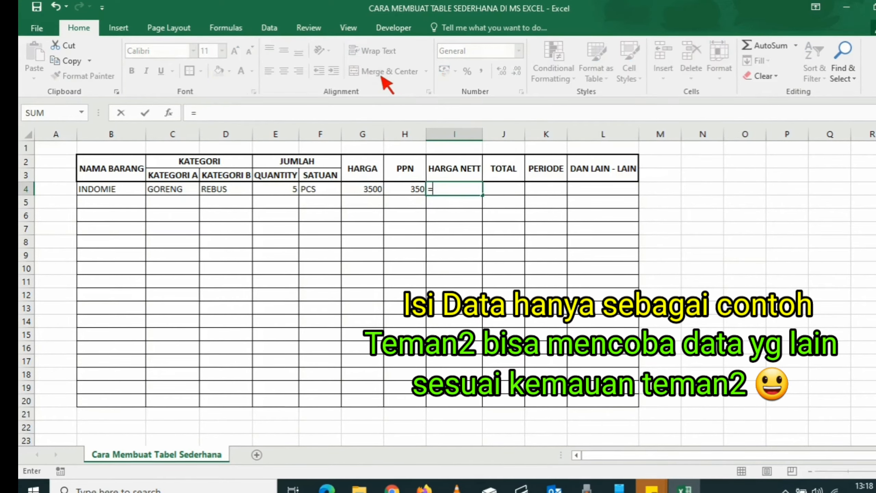
pyautogui.write('H4+')
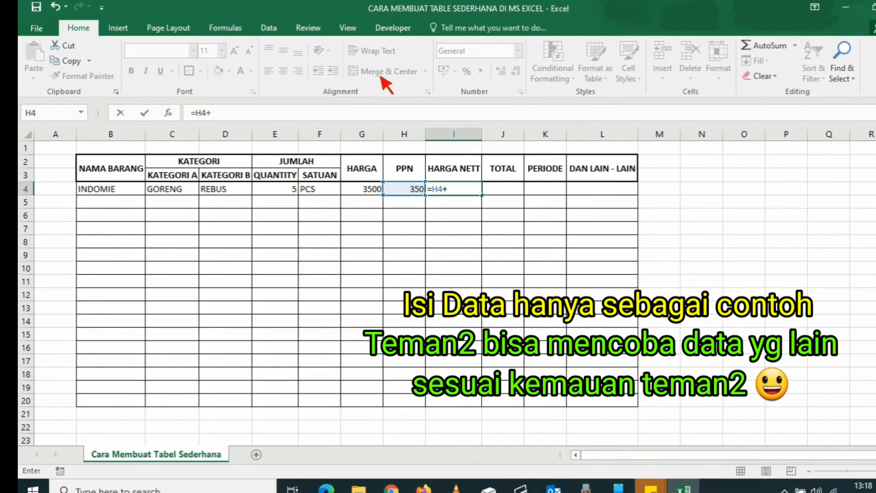
pyautogui.press('Left')
pyautogui.press('Left')
pyautogui.press('Return')
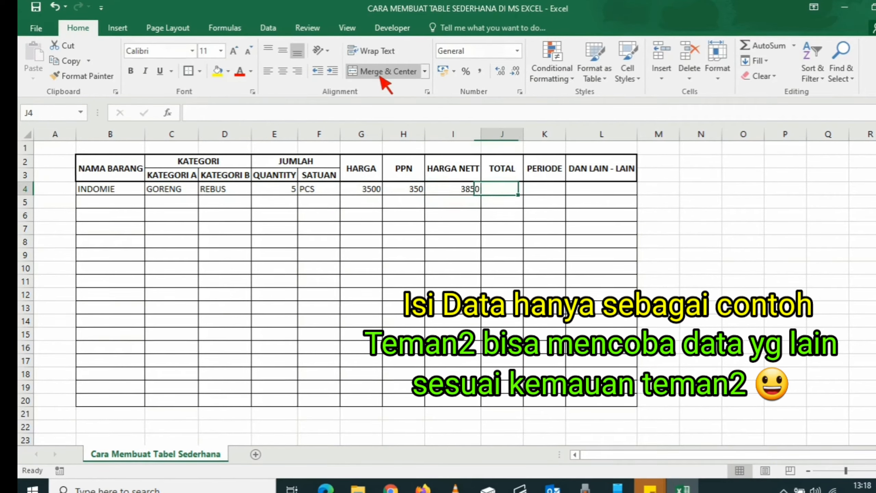
# - Enter the TOTAL formula =I4*E4 in J4, multiplying HARGA NETT by quantity
pyautogui.write('=')
pyautogui.press('Left')
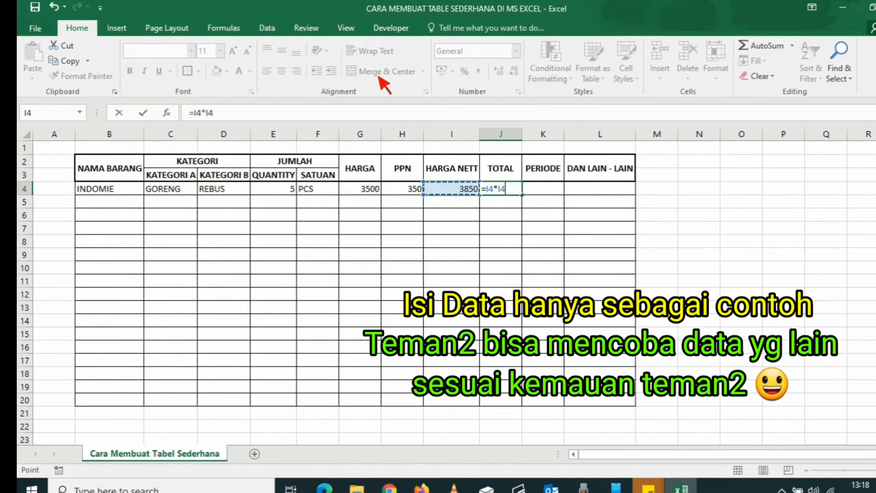
pyautogui.press('Left')
pyautogui.press('Left')
pyautogui.press('Left')
pyautogui.press('Left')
pyautogui.hotkey('ctrl', 'Return')
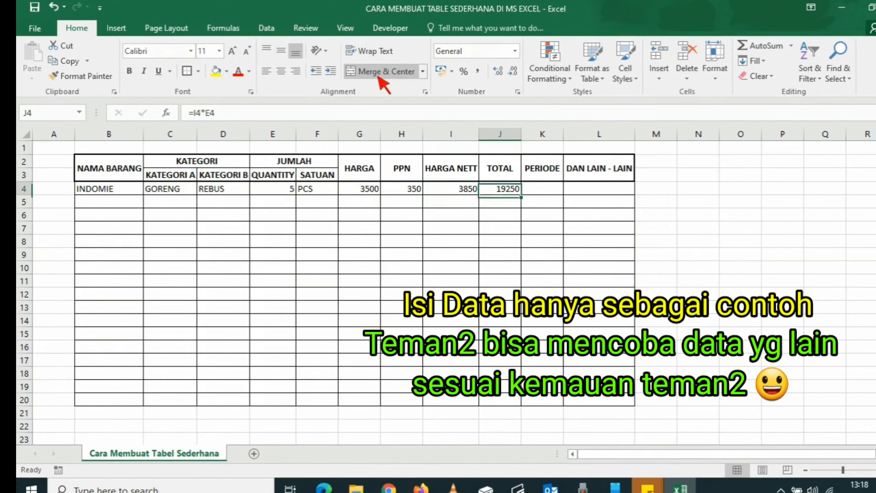
# - Enter BULAN JUNI as the PERIODE in K4
pyautogui.press('Right')
pyautogui.write('BU')
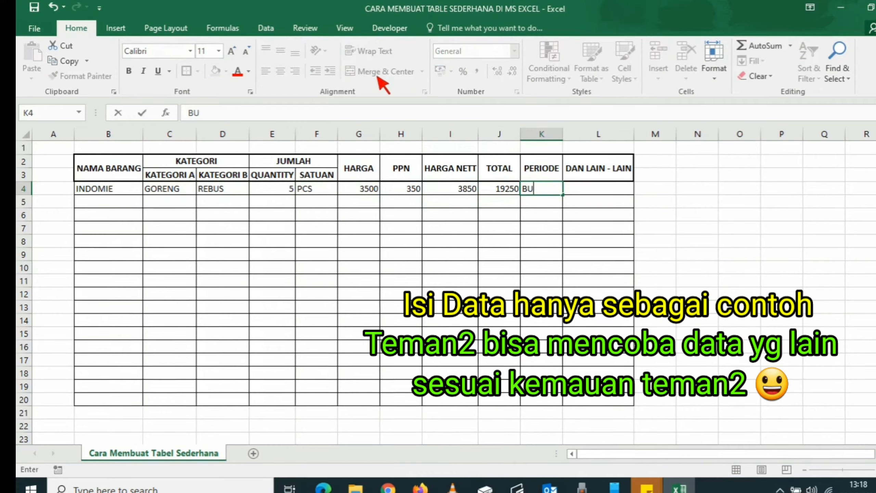
pyautogui.write('LAN JUNI')
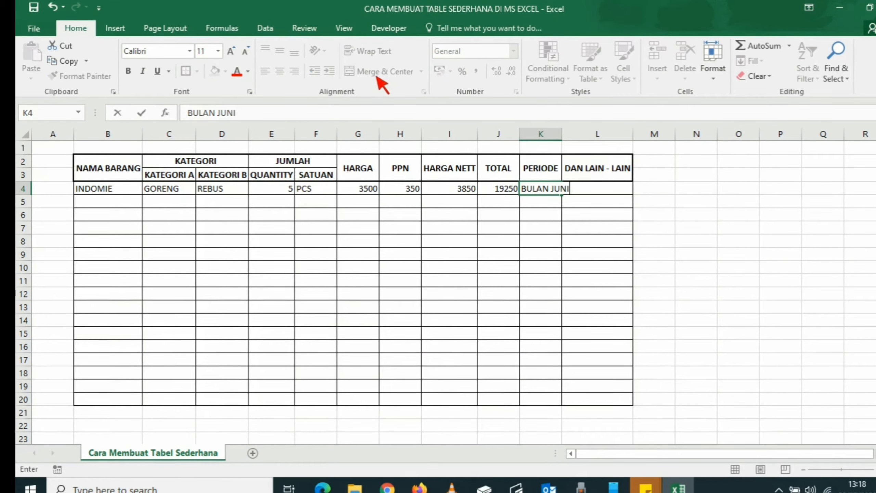
pyautogui.press('Return')
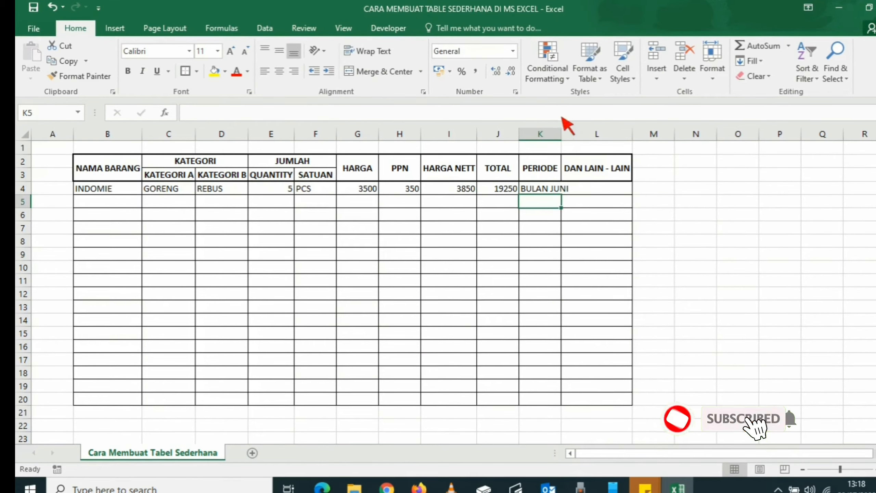
# - Autofit the width of column K to its contents
pyautogui.doubleClick(561, 136)
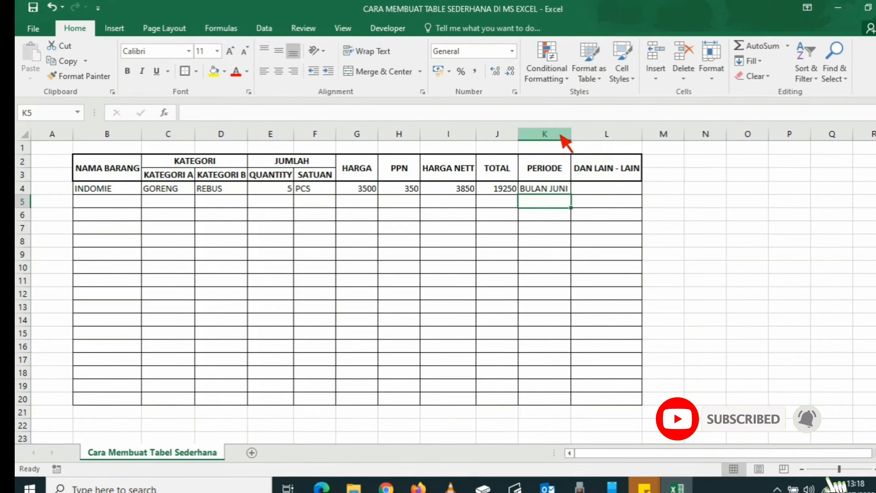
pyautogui.press('Up')
pyautogui.press('Right')
pyautogui.press('Left')
pyautogui.press('Left')
pyautogui.press('Left')
pyautogui.press('Left')
pyautogui.press('Left')
pyautogui.press('Left')
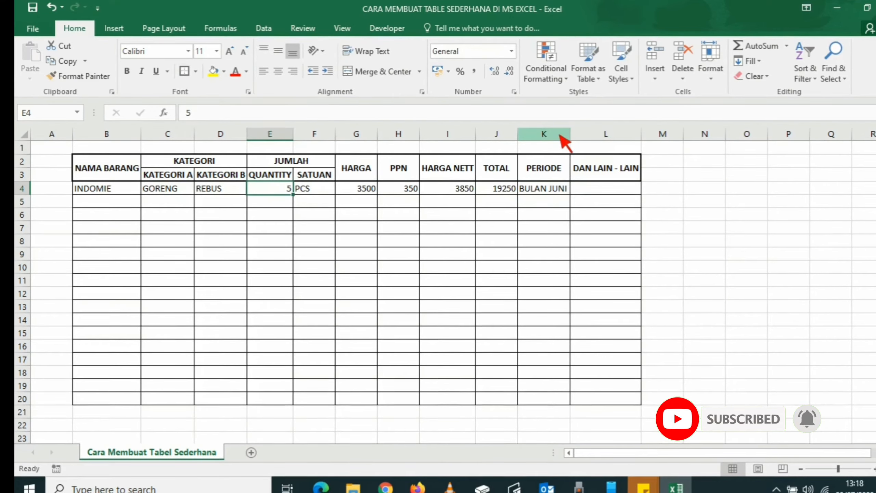
# - Center-align the contents of the sample row, cells B4 to L4
pyautogui.press('Right')
pyautogui.press('Right')
pyautogui.hotkey('shift', 'Right')
pyautogui.hotkey('shift', 'Right')
pyautogui.press('Left')
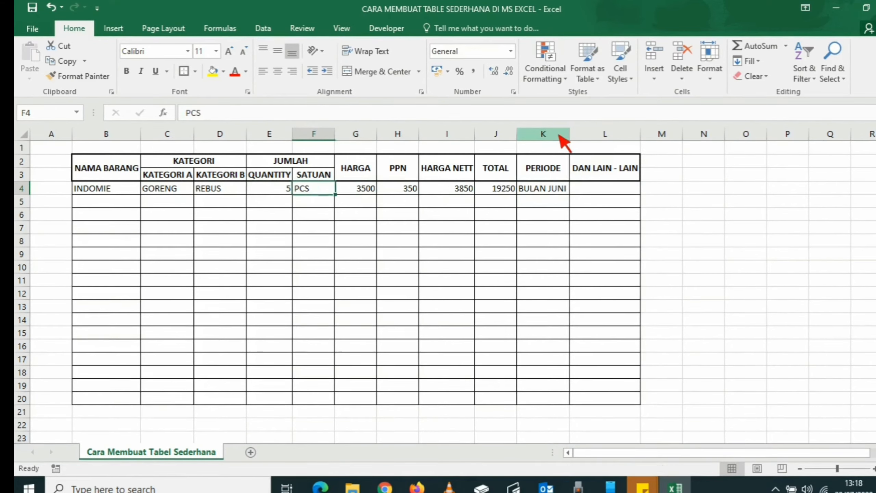
pyautogui.press('Left')
pyautogui.press('Left')
pyautogui.press('Left')
pyautogui.press('Left')
pyautogui.hotkey('shift', 'Right')
pyautogui.hotkey('shift', 'Right')
pyautogui.hotkey('shift', 'Right')
pyautogui.hotkey('shift', 'Right')
pyautogui.hotkey('shift', 'Right')
pyautogui.hotkey('shift', 'Right')
pyautogui.hotkey('shift', 'Right')
pyautogui.hotkey('shift', 'Right')
pyautogui.hotkey('shift', 'Right')
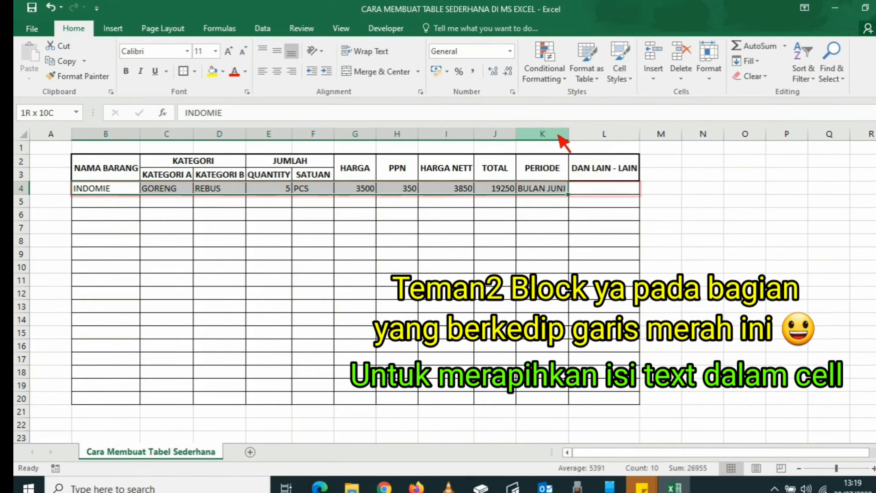
pyautogui.hotkey('shift', 'Right')
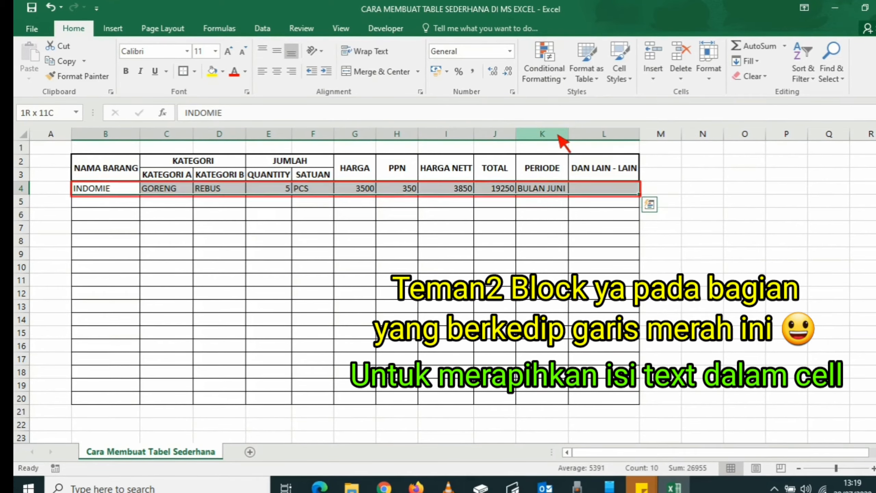
pyautogui.click(279, 77)
# - Format the HARGA through TOTAL values in G4:J4 as Number with 0 decimal places and a 1000 separator
pyautogui.press('Left')
pyautogui.press('Right')
pyautogui.press('Right')
pyautogui.press('Right')
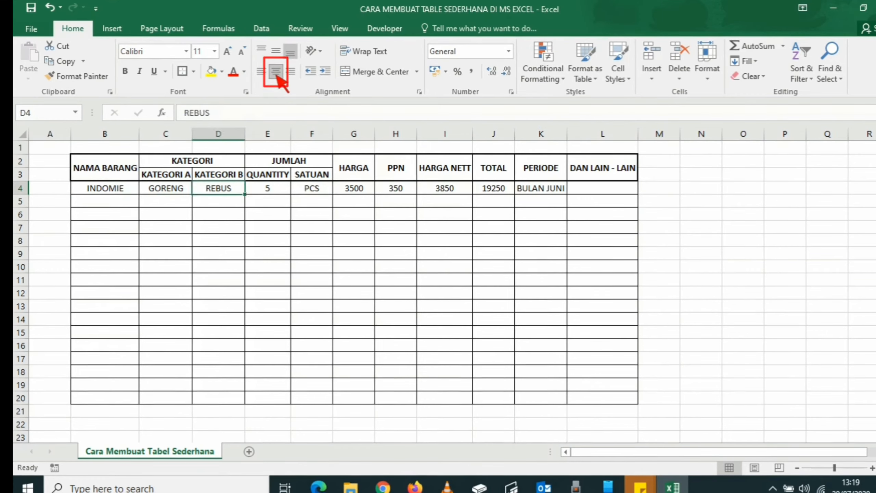
pyautogui.press('Right')
pyautogui.press('Right')
pyautogui.press('Right')
pyautogui.hotkey('shift', 'Right')
pyautogui.hotkey('shift', 'Right')
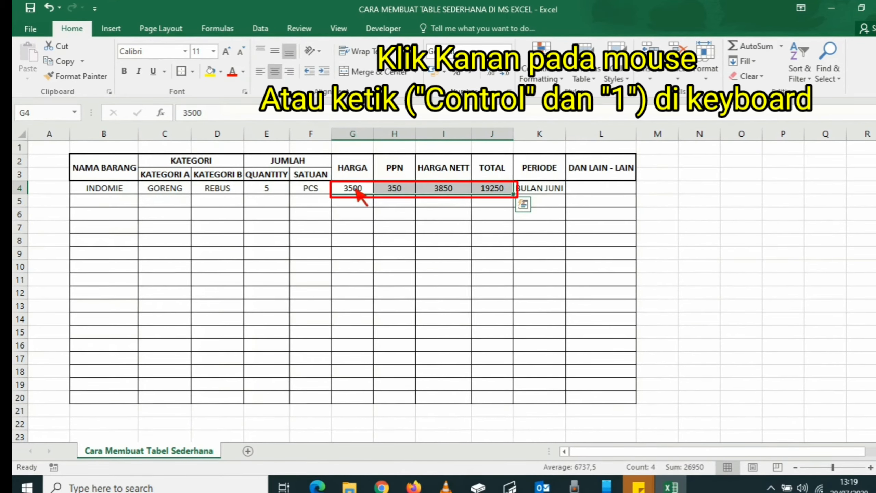
pyautogui.rightClick(355, 189)
pyautogui.click(398, 410)
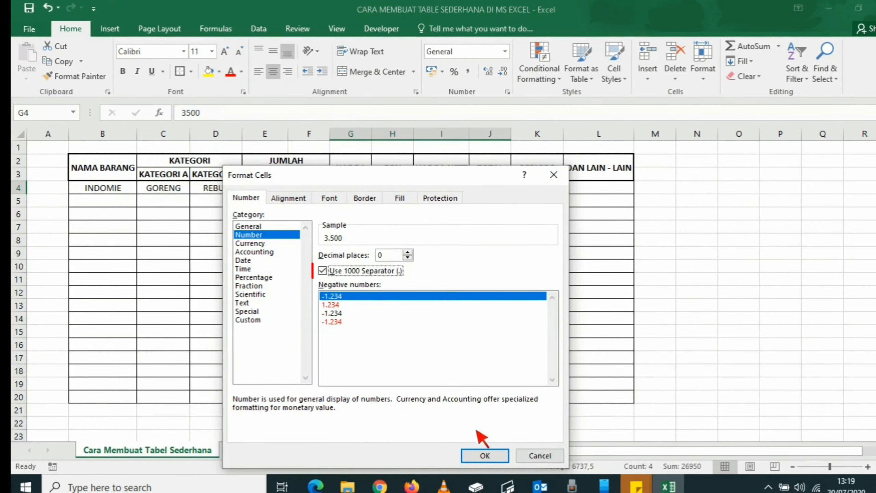
pyautogui.click(486, 454)
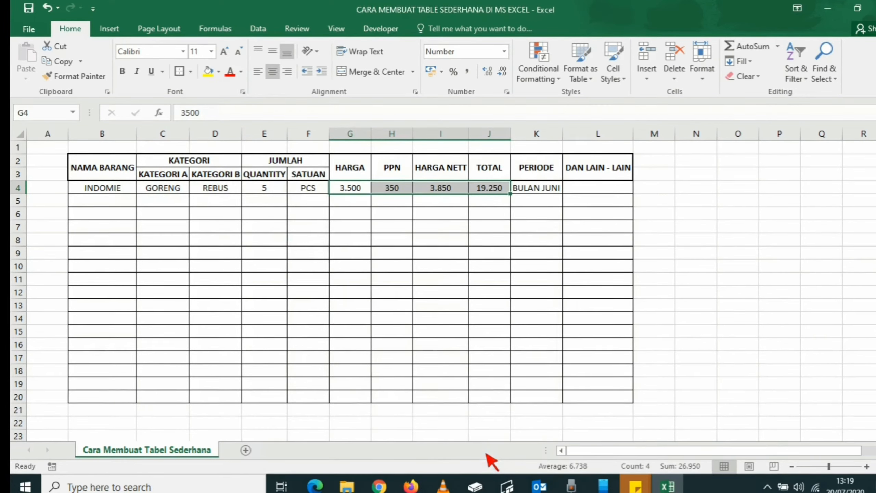
# - Copy the sample row B4:L4 and paste it into rows 5 through 20 of the table
pyautogui.click(307, 216)
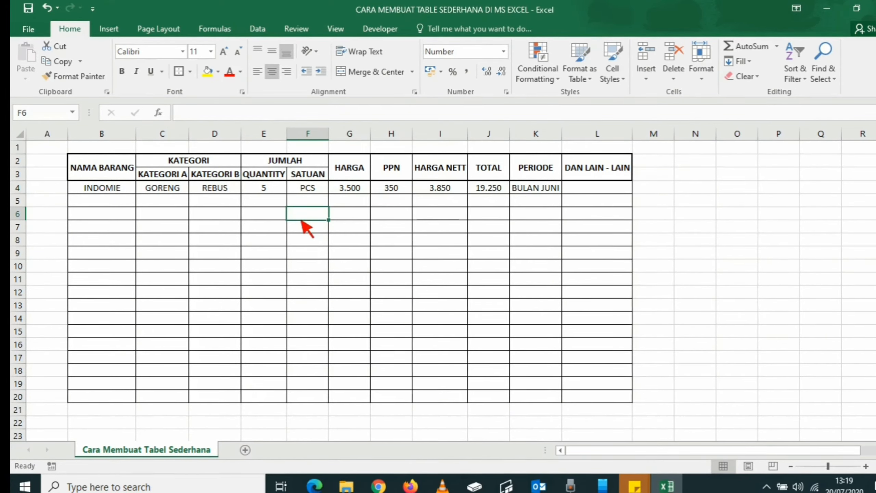
pyautogui.click(111, 189)
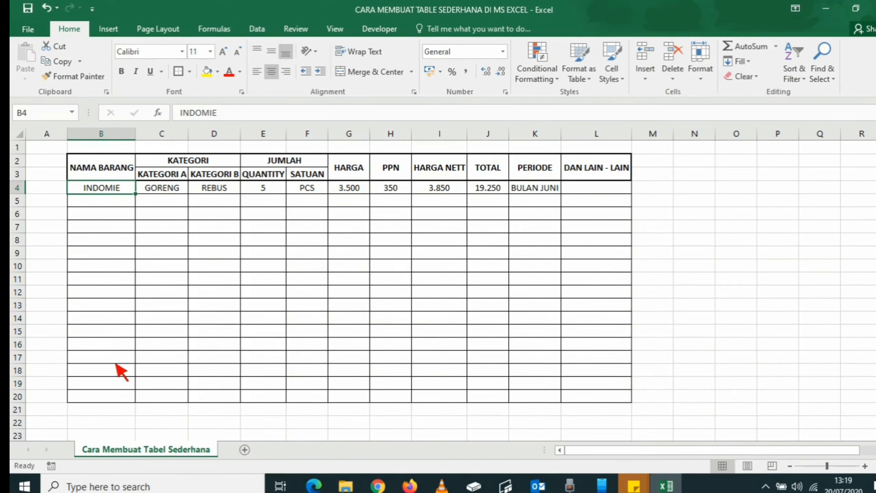
pyautogui.hotkey('shift', 'Right')
pyautogui.hotkey('shift', 'Right')
pyautogui.hotkey('shift', 'Right')
pyautogui.hotkey('shift', 'Right')
pyautogui.hotkey('shift', 'Right')
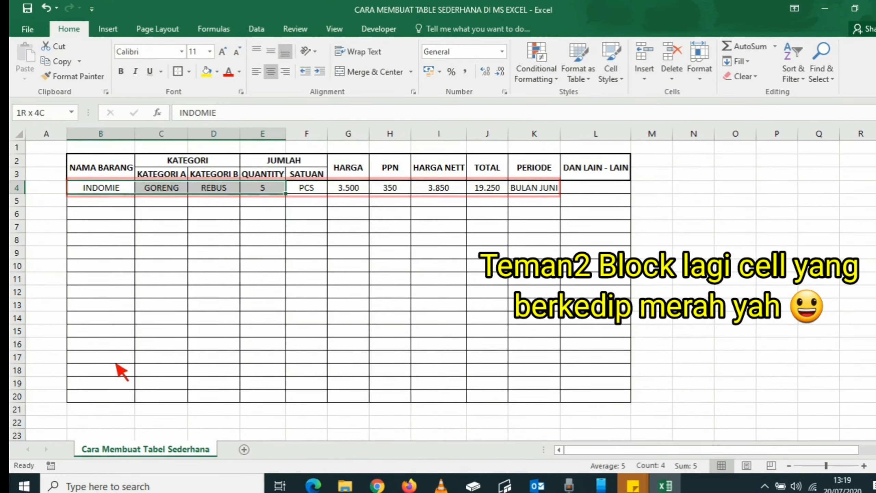
pyautogui.hotkey('shift', 'Right')
pyautogui.hotkey('shift', 'Right')
pyautogui.hotkey('shift', 'Right')
pyautogui.hotkey('shift', 'Right')
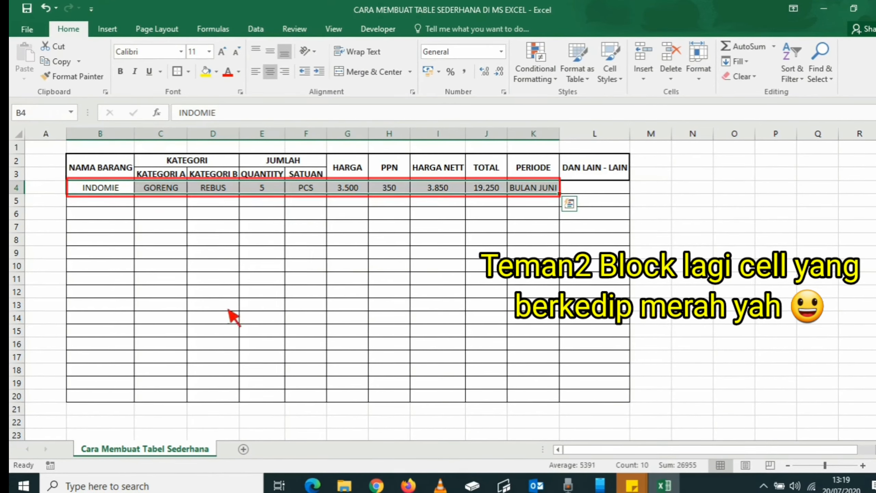
pyautogui.rightClick(307, 187)
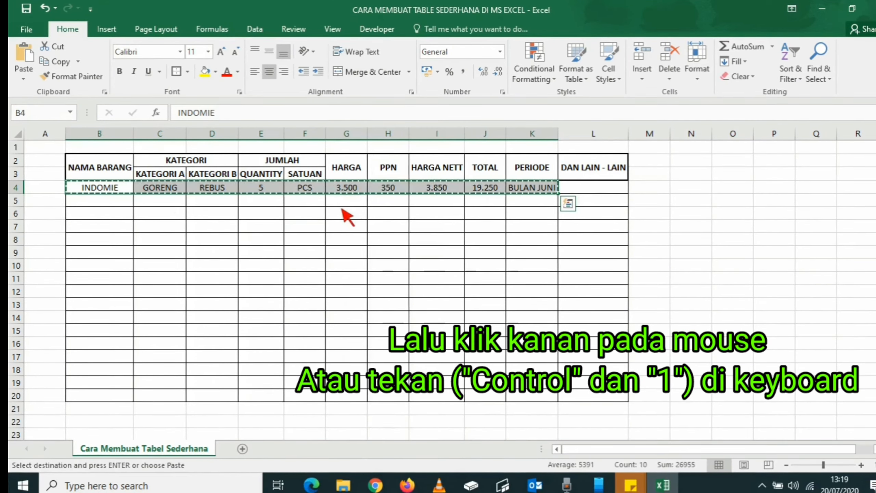
pyautogui.click(124, 203)
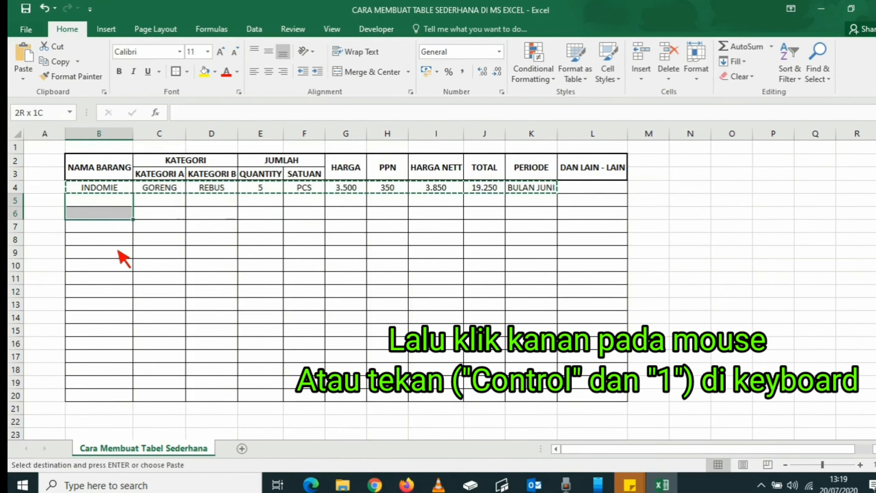
pyautogui.hotkey('shift', 'Down')
pyautogui.hotkey('shift', 'Down')
pyautogui.hotkey('shift', 'Down')
pyautogui.hotkey('shift', 'Down')
pyautogui.hotkey('shift', 'Down')
pyautogui.hotkey('shift', 'Down')
pyautogui.hotkey('shift', 'Down')
pyautogui.hotkey('shift', 'Down')
pyautogui.hotkey('shift', 'Down')
pyautogui.hotkey('shift', 'Down')
pyautogui.hotkey('shift', 'Down')
pyautogui.hotkey('shift', 'Down')
pyautogui.hotkey('shift', 'Down')
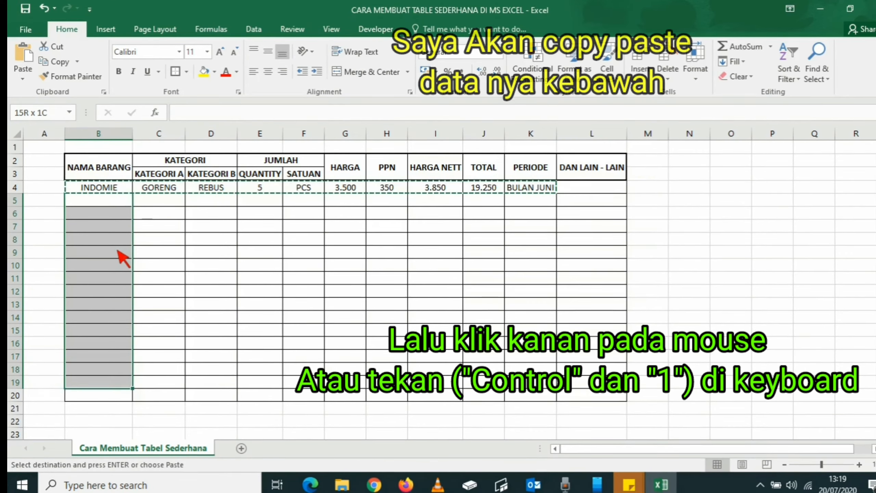
pyautogui.hotkey('shift', 'Down')
pyautogui.rightClick(102, 245)
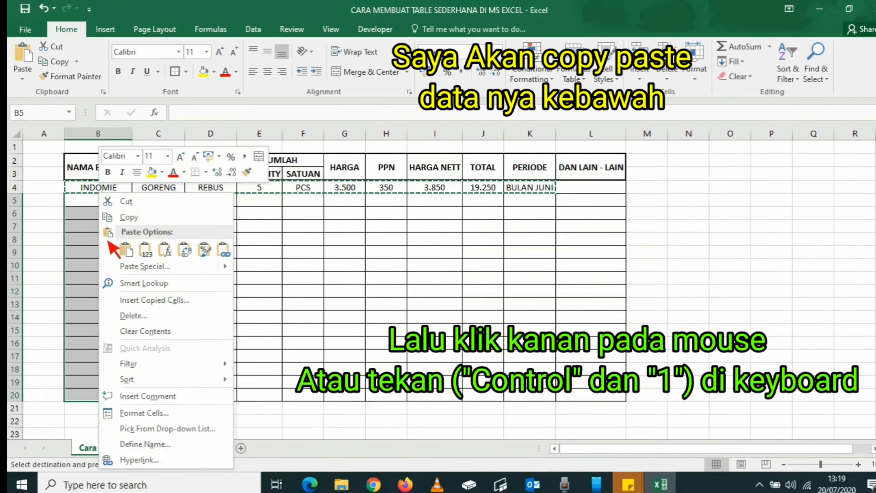
pyautogui.click(125, 249)
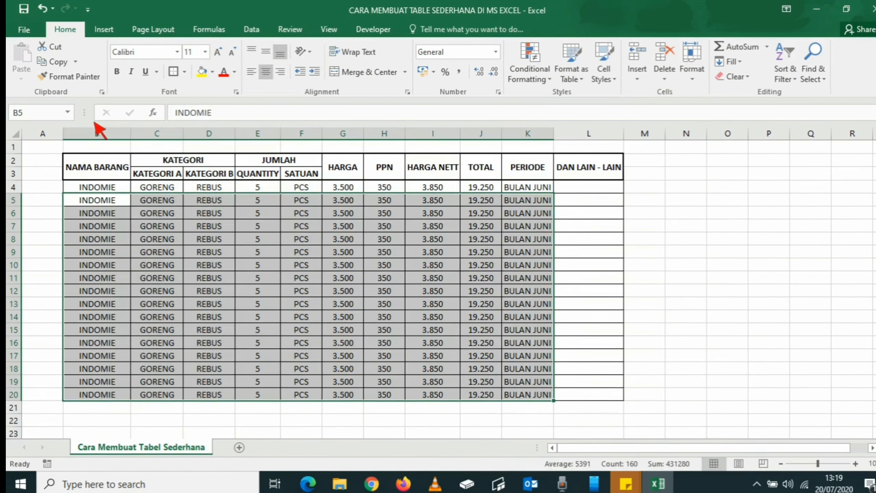
# - Fill the header rows B2:L3 with a green background colour
pyautogui.click(100, 167)
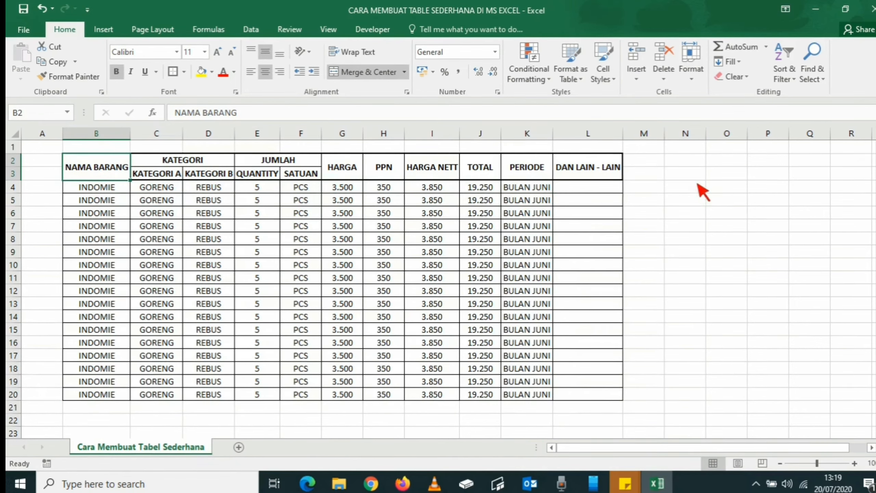
pyautogui.click(685, 173)
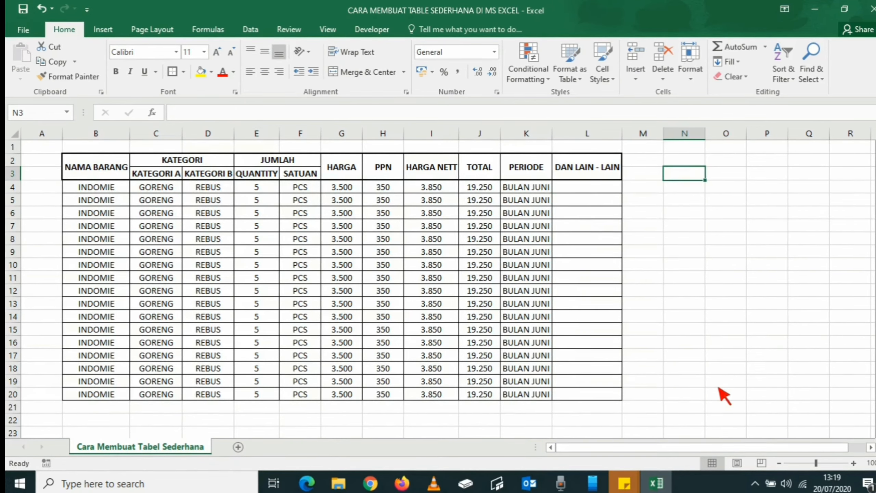
pyautogui.press('Left')
pyautogui.press('Left')
pyautogui.press('Left')
pyautogui.press('Left')
pyautogui.press('Left')
pyautogui.press('Left')
pyautogui.press('Left')
pyautogui.press('Left')
pyautogui.press('Left')
pyautogui.press('Left')
pyautogui.press('Left')
pyautogui.press('Left')
pyautogui.hotkey('shift', 'Right')
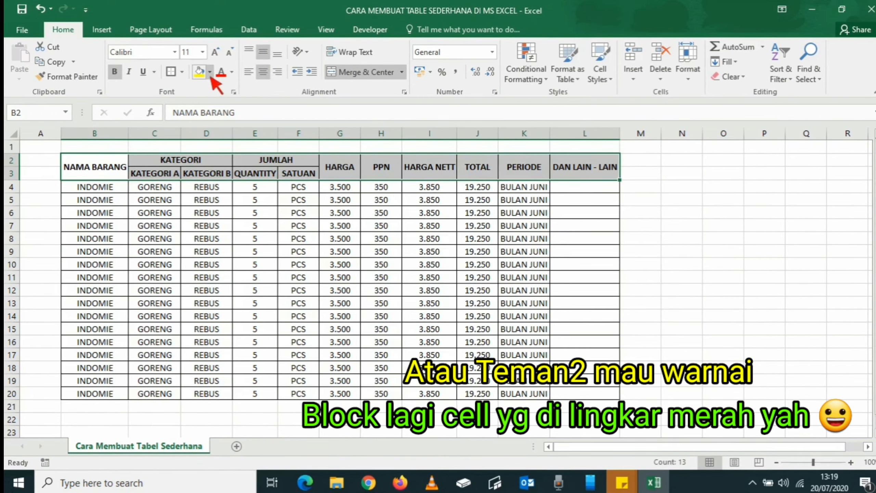
pyautogui.click(210, 73)
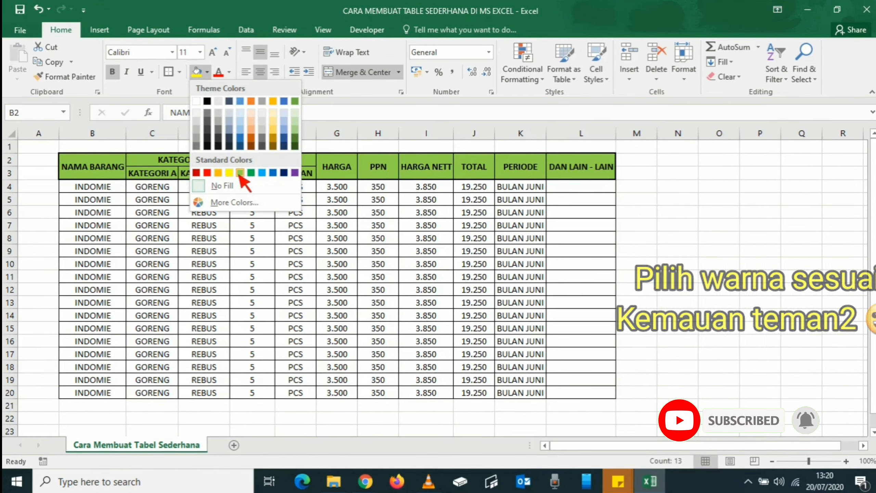
pyautogui.click(240, 173)
pyautogui.click(247, 216)
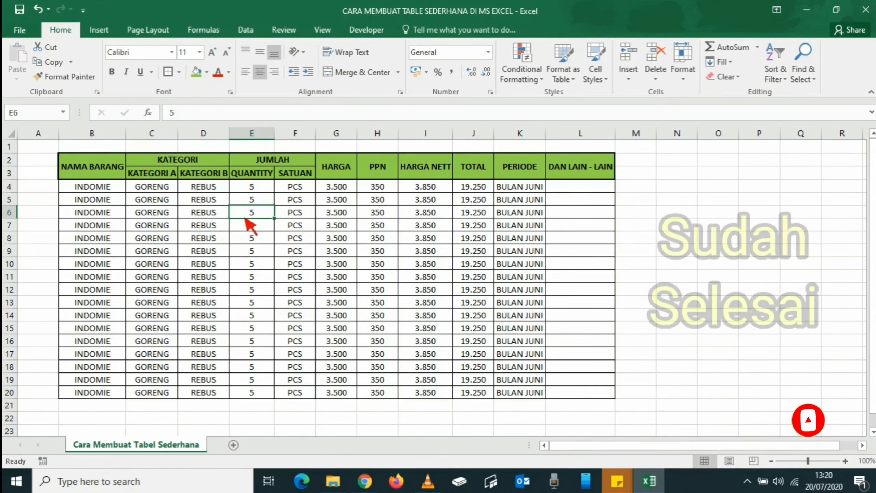